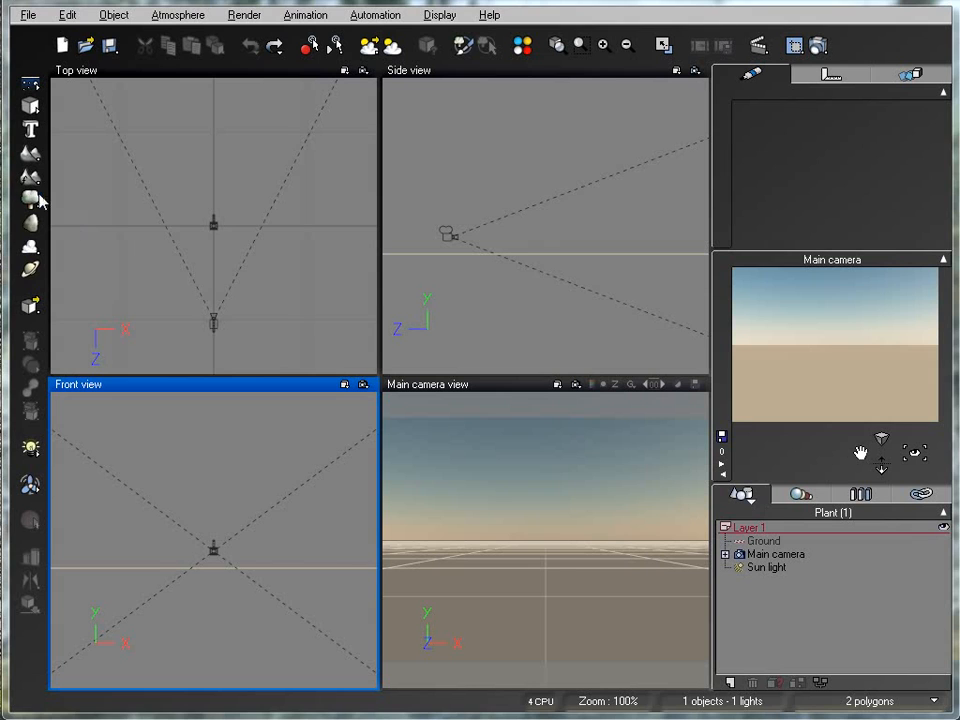
Add an Alocasia2 plant to the scene and generate new variations in the Plant Editor, keeping a taller multi-tiered one.
{"action": "left_click", "coordinate": [32, 199]}
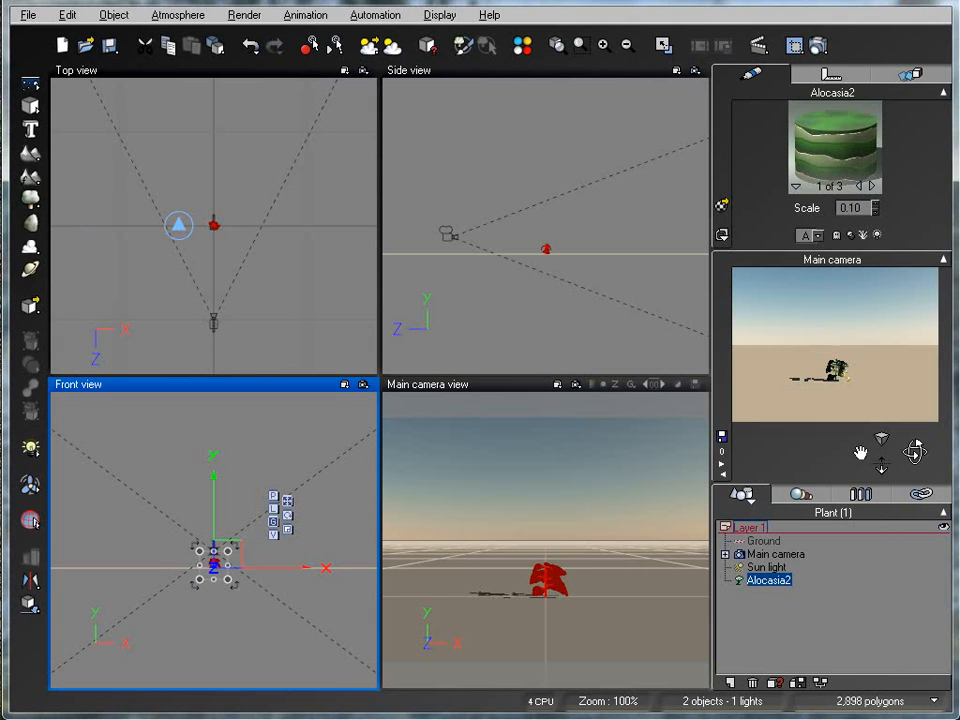
{"action": "double_click", "coordinate": [768, 580]}
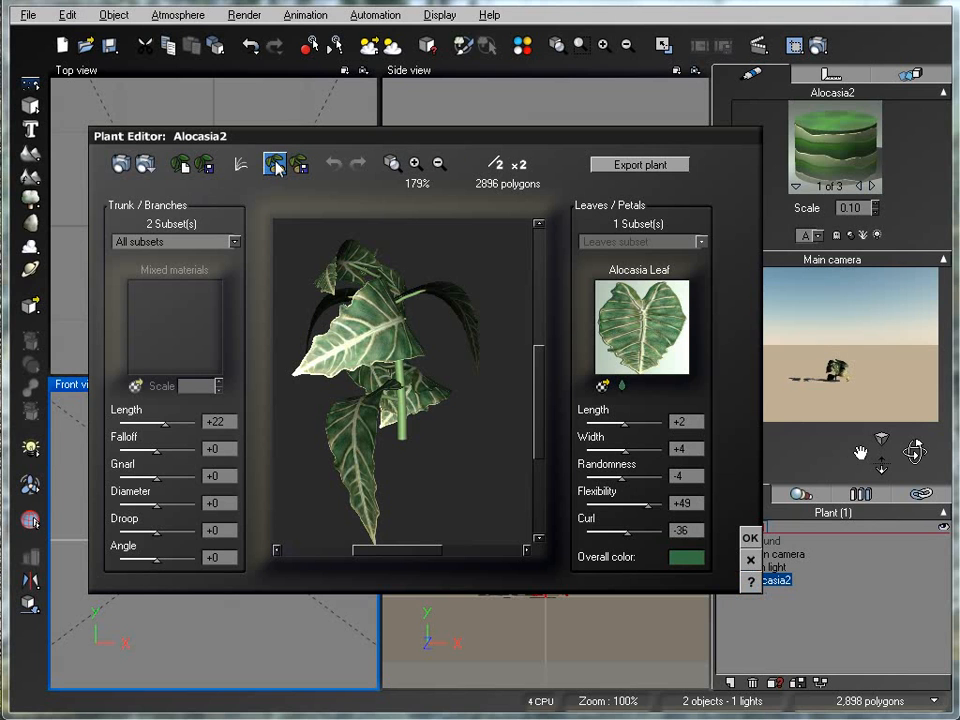
{"action": "left_click", "coordinate": [180, 167]}
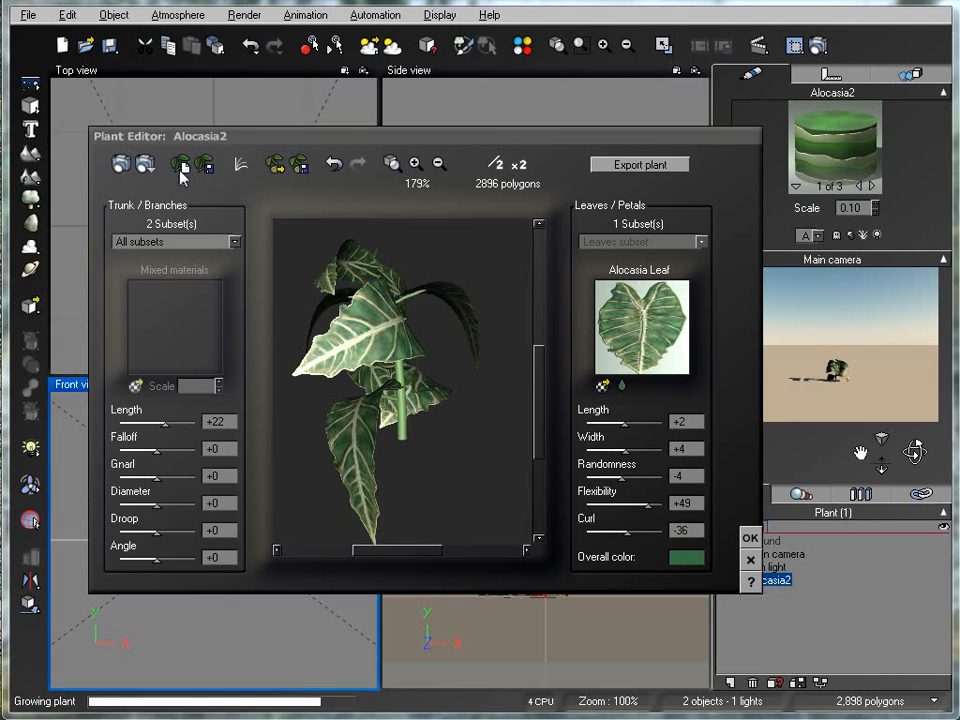
{"action": "mouse_move", "coordinate": [540, 392]}
{"action": "left_mouse_down"}
{"action": "mouse_move", "coordinate": [536, 343]}
{"action": "mouse_move", "coordinate": [535, 373]}
{"action": "left_mouse_up"}
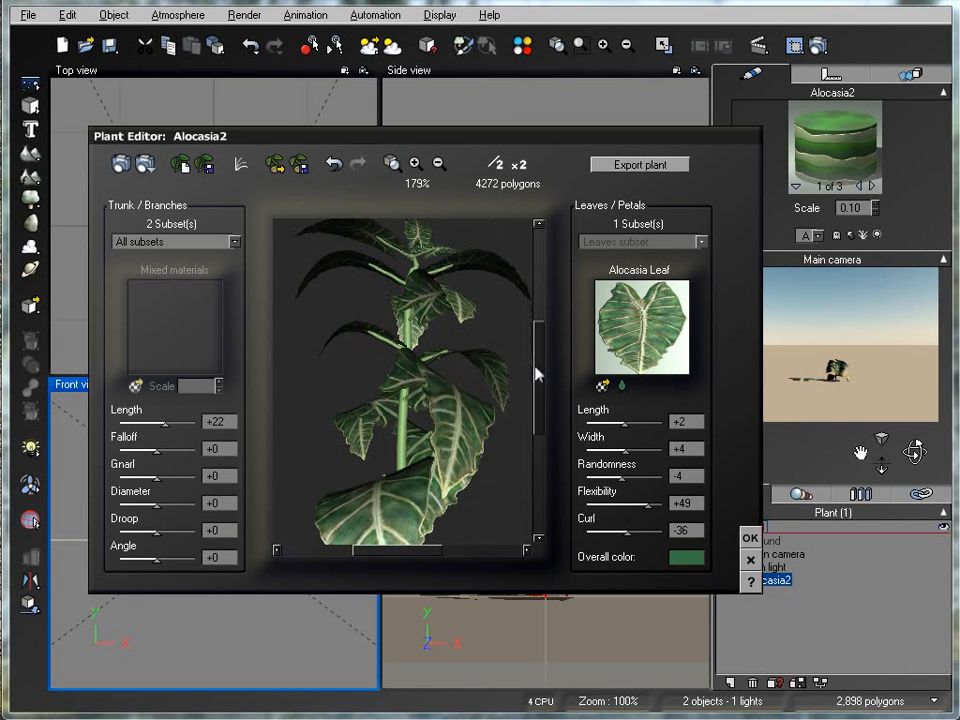
{"action": "left_click", "coordinate": [180, 165]}
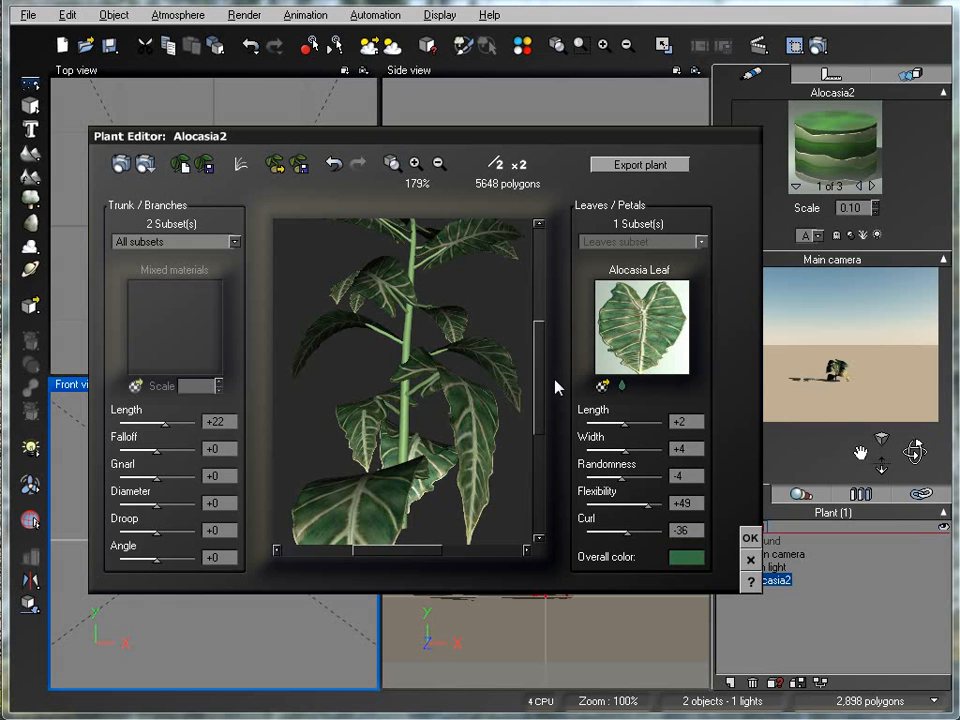
{"action": "mouse_move", "coordinate": [538, 384]}
{"action": "left_mouse_down"}
{"action": "mouse_move", "coordinate": [538, 370]}
{"action": "mouse_move", "coordinate": [540, 461]}
{"action": "mouse_move", "coordinate": [540, 354]}
{"action": "mouse_move", "coordinate": [538, 400]}
{"action": "left_mouse_up"}
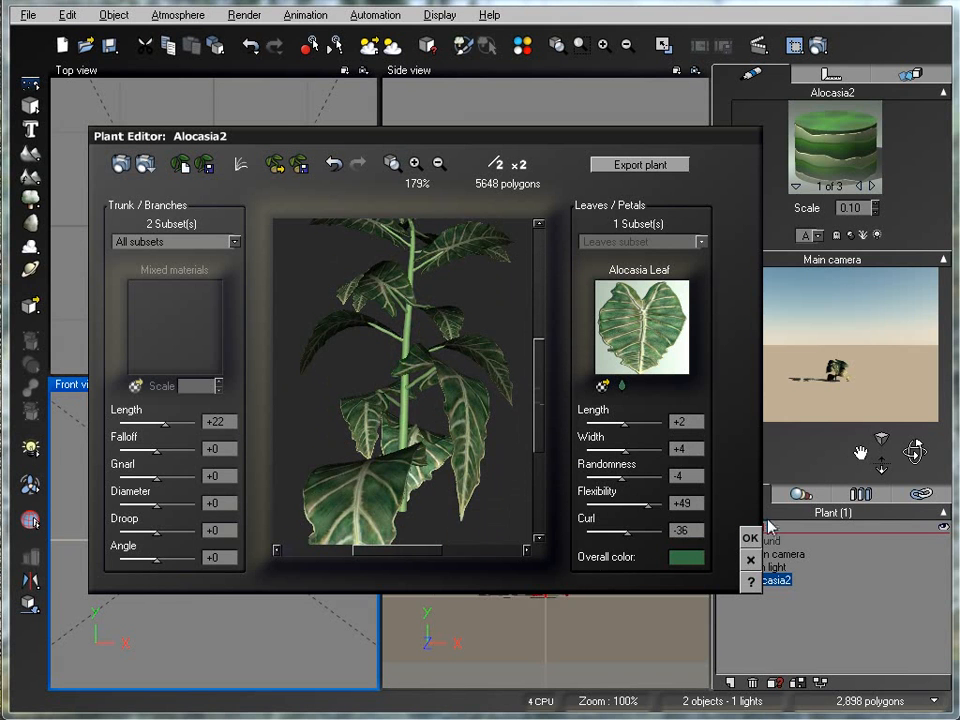
{"action": "left_click", "coordinate": [750, 538]}
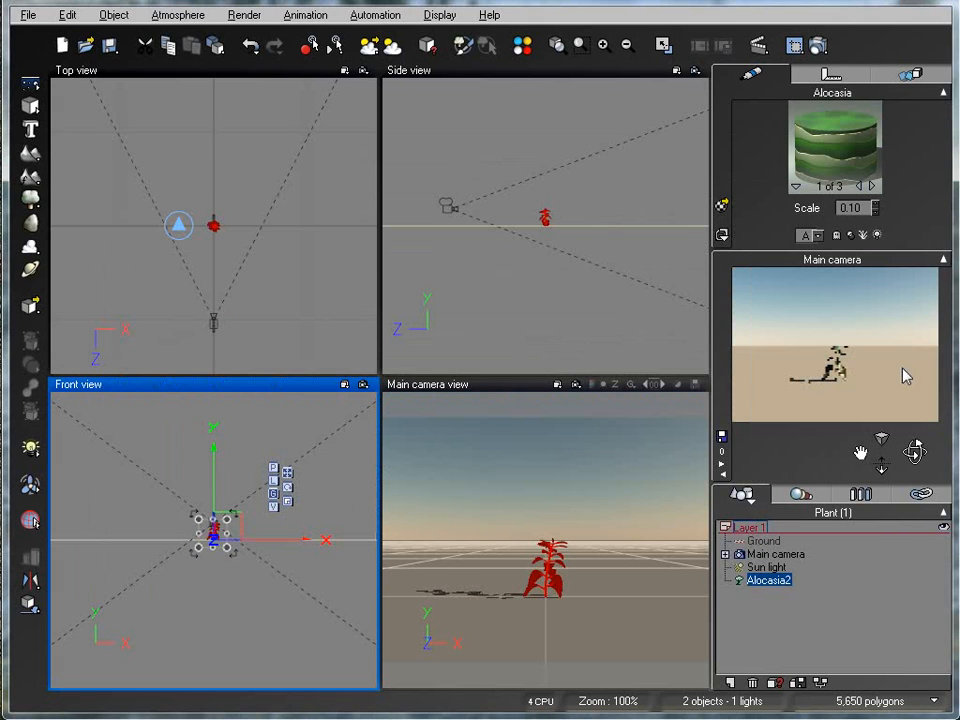
Move the main camera closer to the plant and lower it to a height of about 90 cm.
{"action": "left_click", "coordinate": [447, 213]}
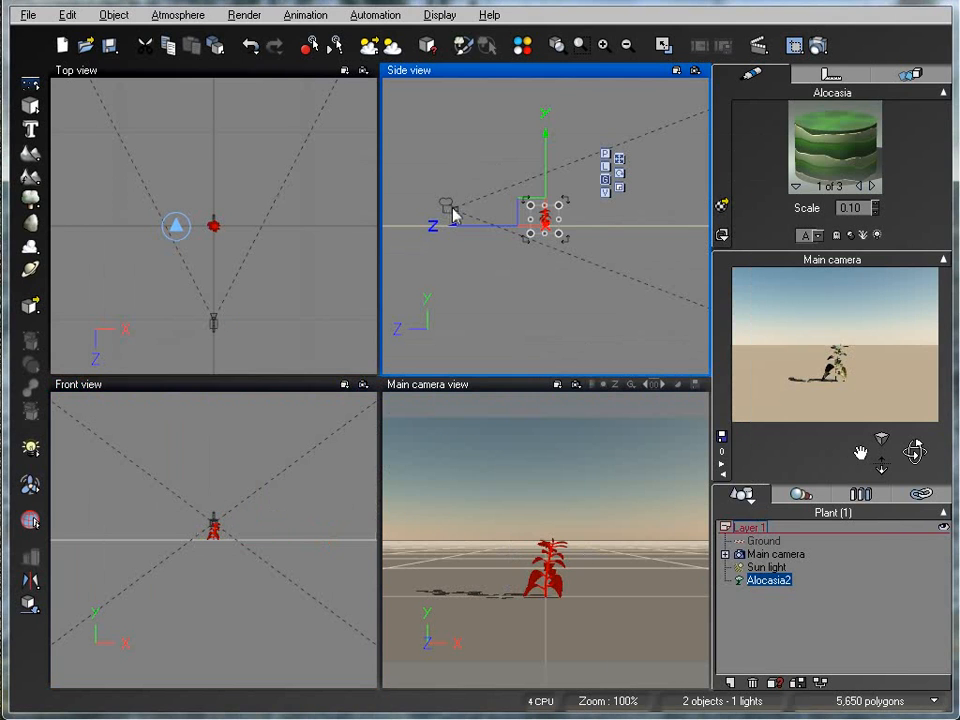
{"action": "left_click", "coordinate": [772, 554]}
{"action": "left_click_drag", "start_coordinate": [481, 234], "coordinate": [526, 228]}
{"action": "left_click_drag", "start_coordinate": [588, 149], "coordinate": [589, 171]}
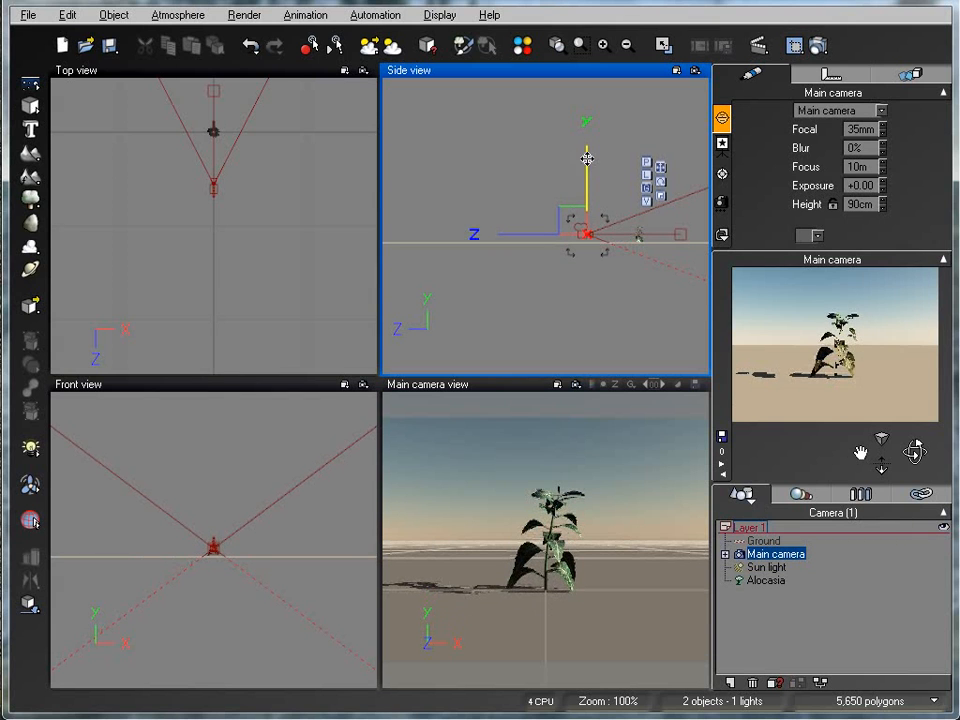
Add a directed ventilator and place it directly above the Alocasia plant, with its wind cone pointing down at it.
{"action": "left_click", "coordinate": [31, 485]}
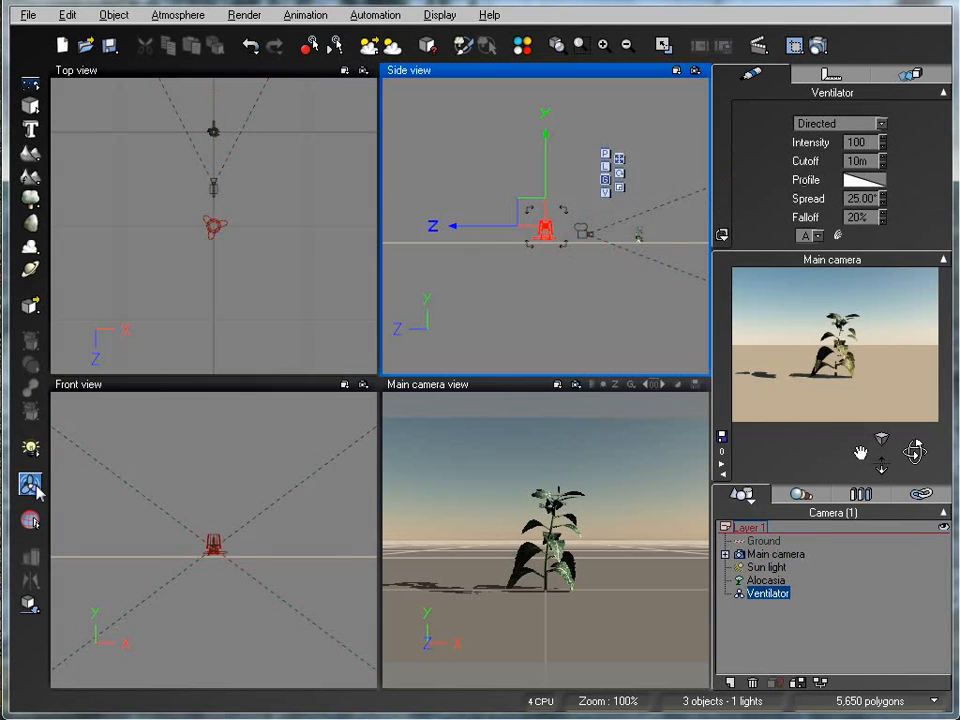
{"action": "left_click", "coordinate": [214, 225]}
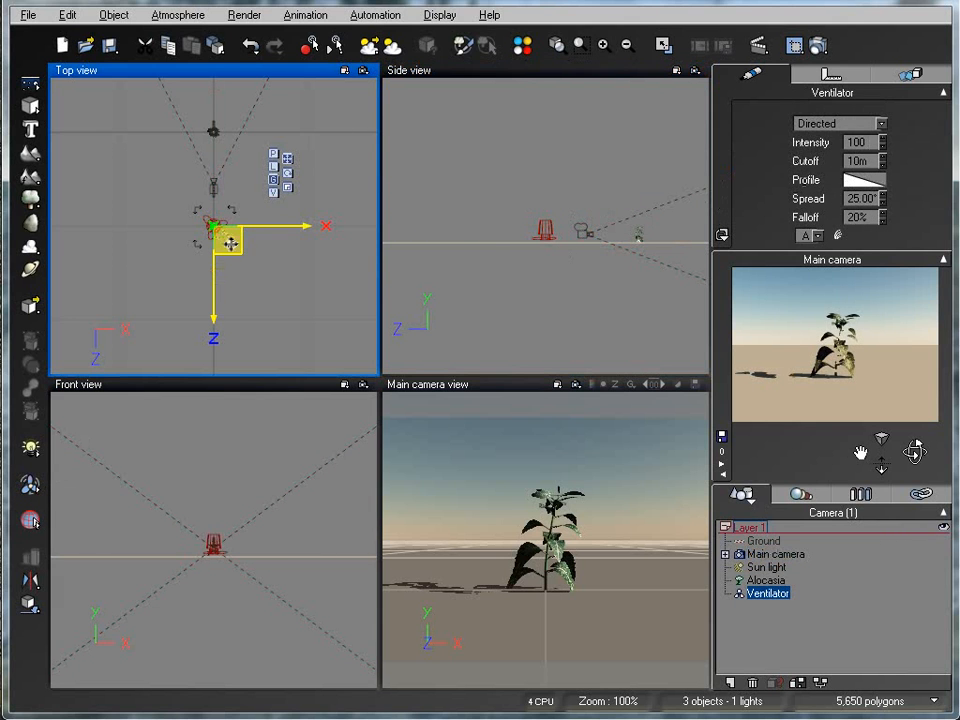
{"action": "left_click_drag", "start_coordinate": [230, 244], "coordinate": [229, 141]}
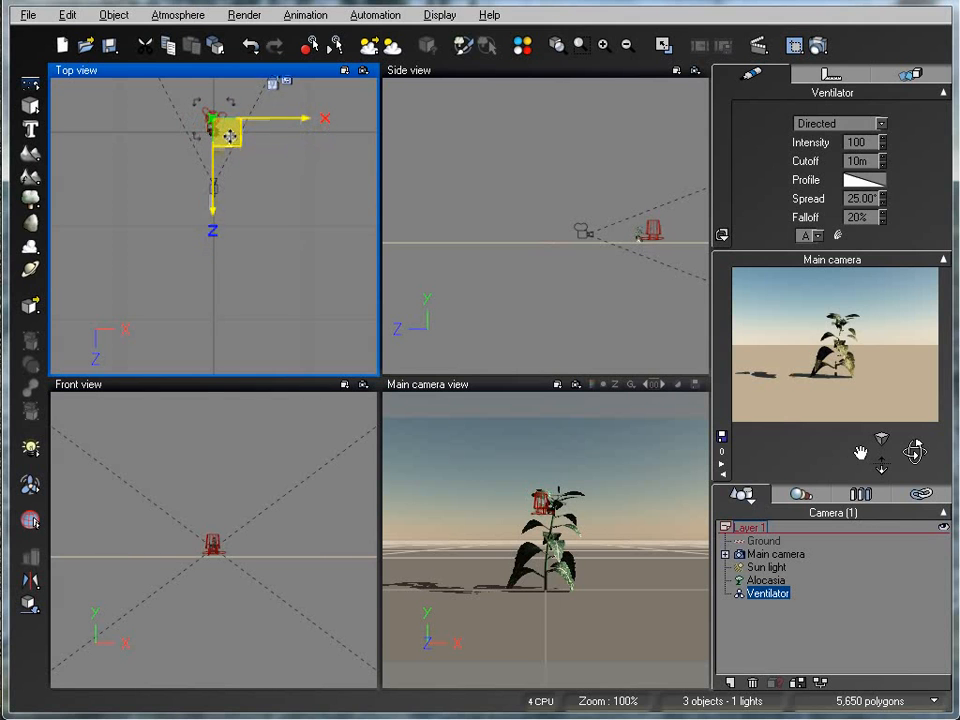
{"action": "left_click_drag", "start_coordinate": [228, 142], "coordinate": [230, 150]}
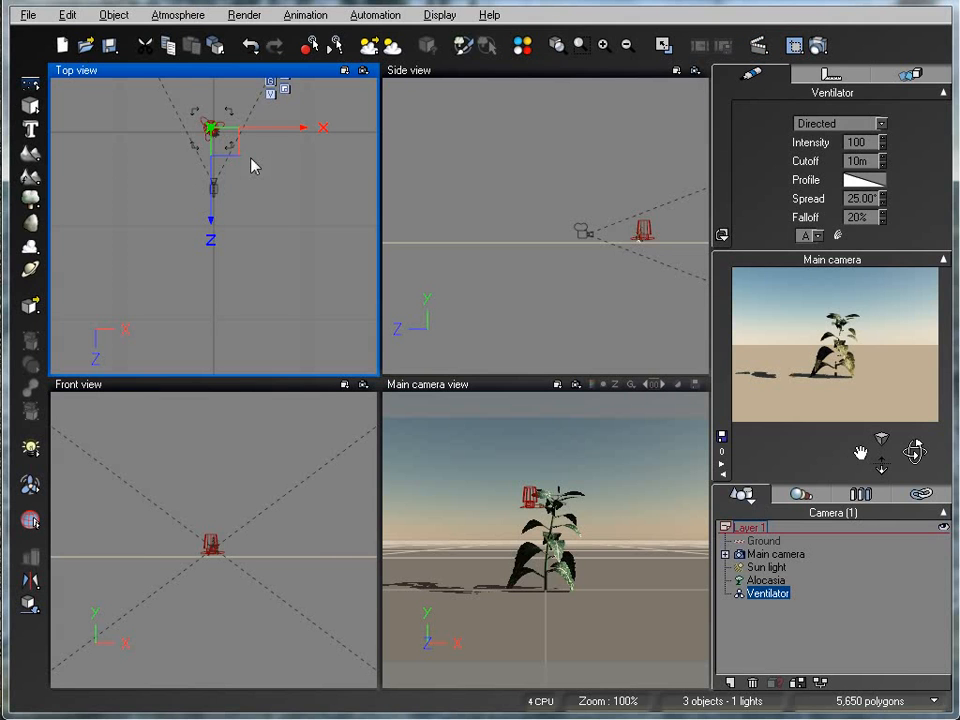
{"action": "left_click", "coordinate": [641, 233]}
{"action": "left_click_drag", "start_coordinate": [634, 214], "coordinate": [634, 190]}
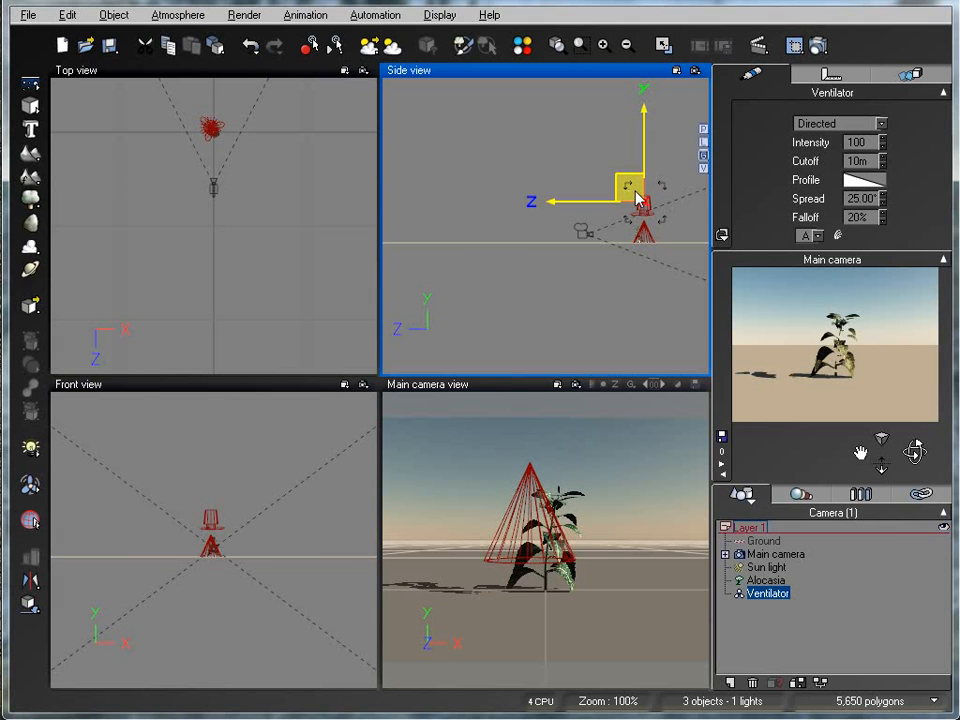
Test-render the plant under the ventilator and set the render destination to Render to screen.
{"action": "left_click", "coordinate": [817, 49]}
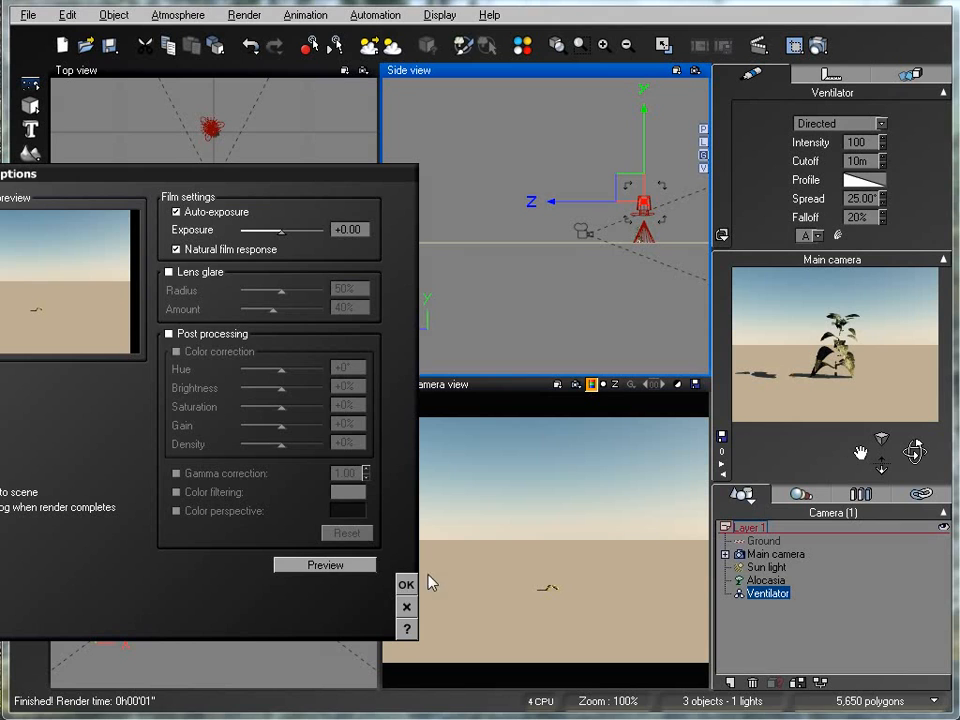
{"action": "left_click", "coordinate": [406, 585]}
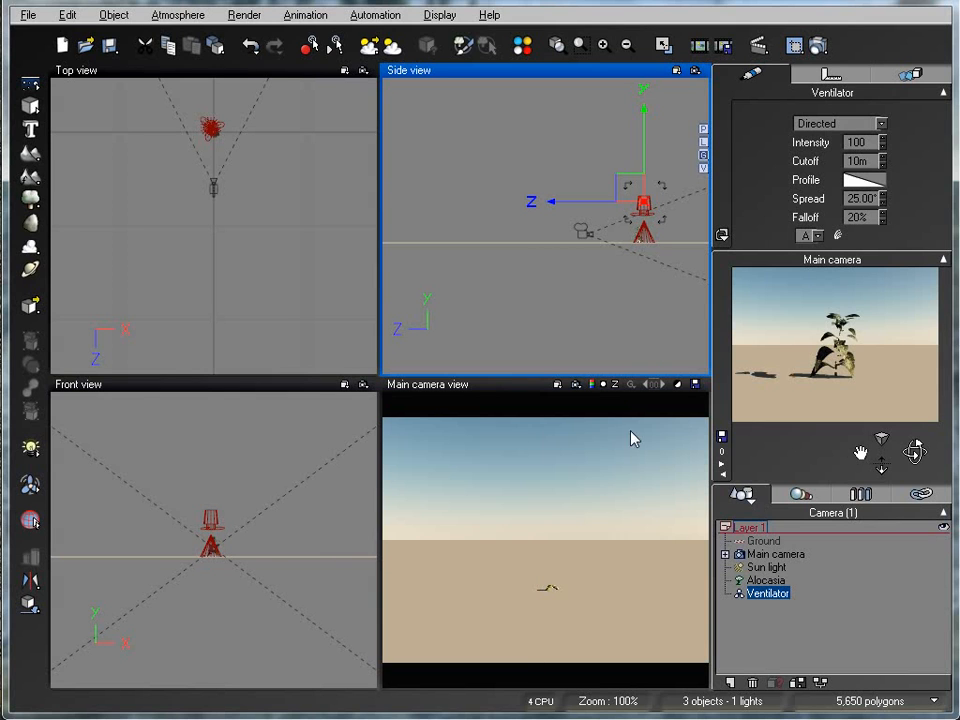
{"action": "left_click", "coordinate": [817, 46]}
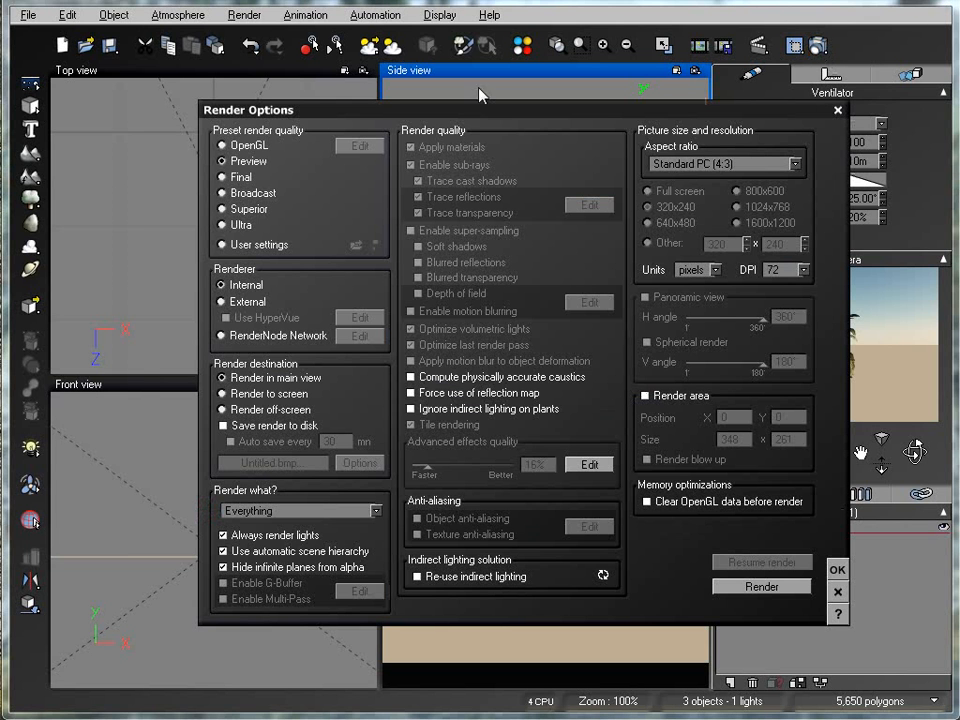
{"action": "left_click", "coordinate": [222, 393]}
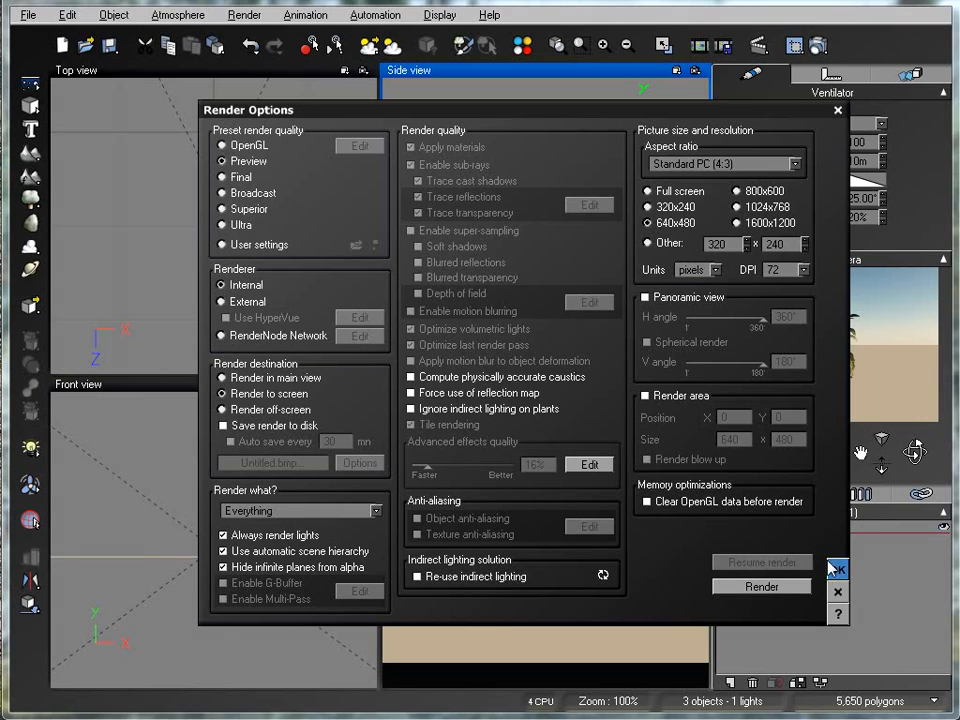
{"action": "left_click", "coordinate": [837, 569]}
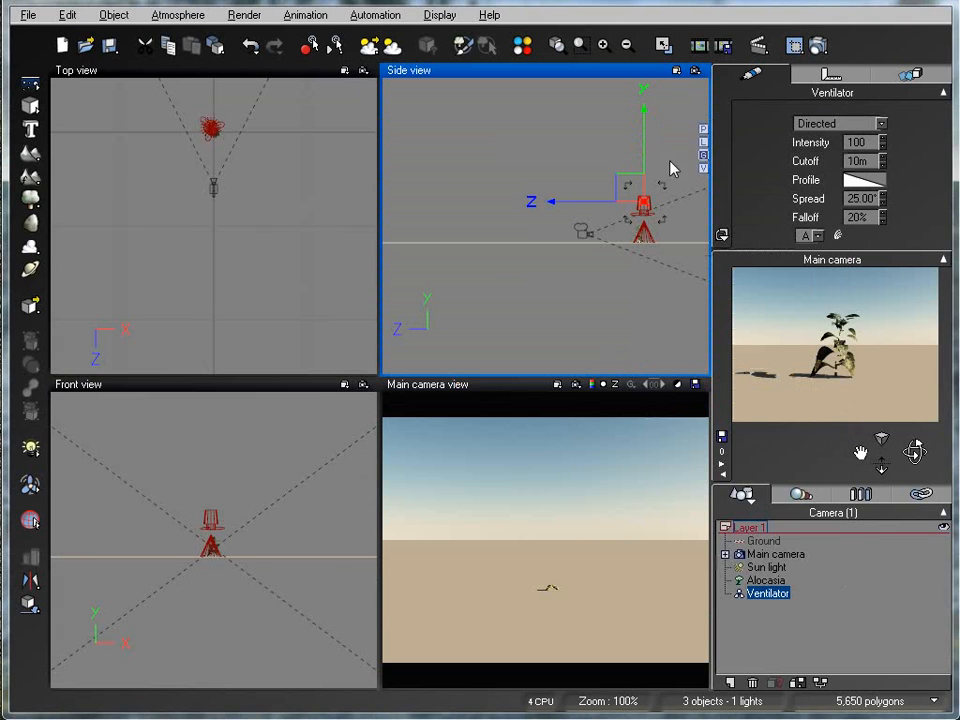
Move the ventilator along X to one side of the plant and tilt it so its wind cone sweeps across the plant.
{"action": "left_click", "coordinate": [221, 136]}
{"action": "left_click_drag", "start_coordinate": [226, 147], "coordinate": [200, 152]}
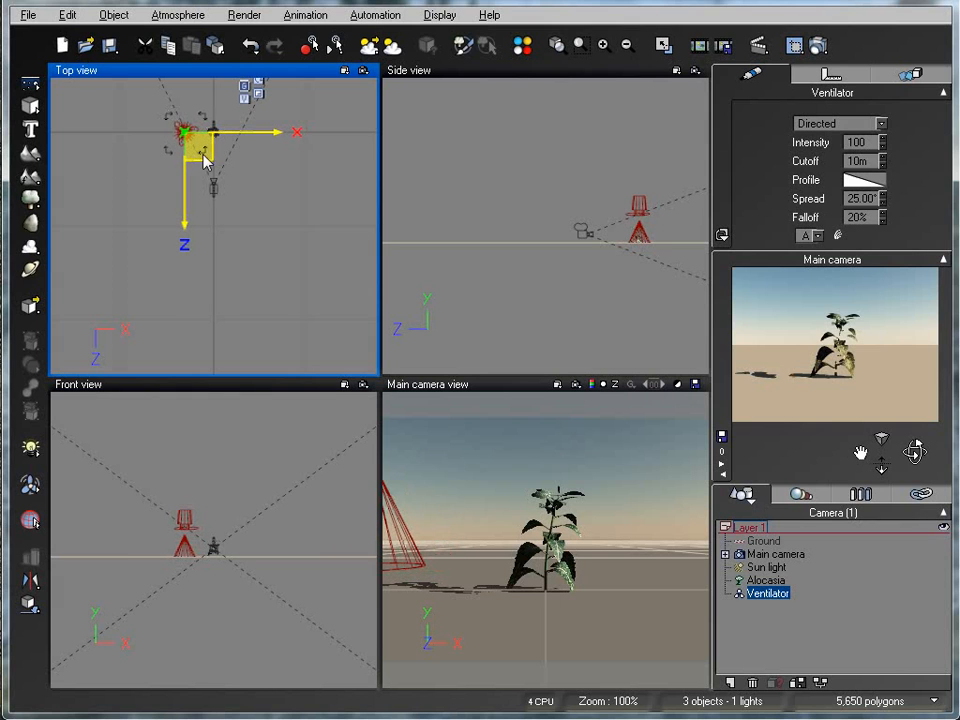
{"action": "left_click", "coordinate": [188, 550]}
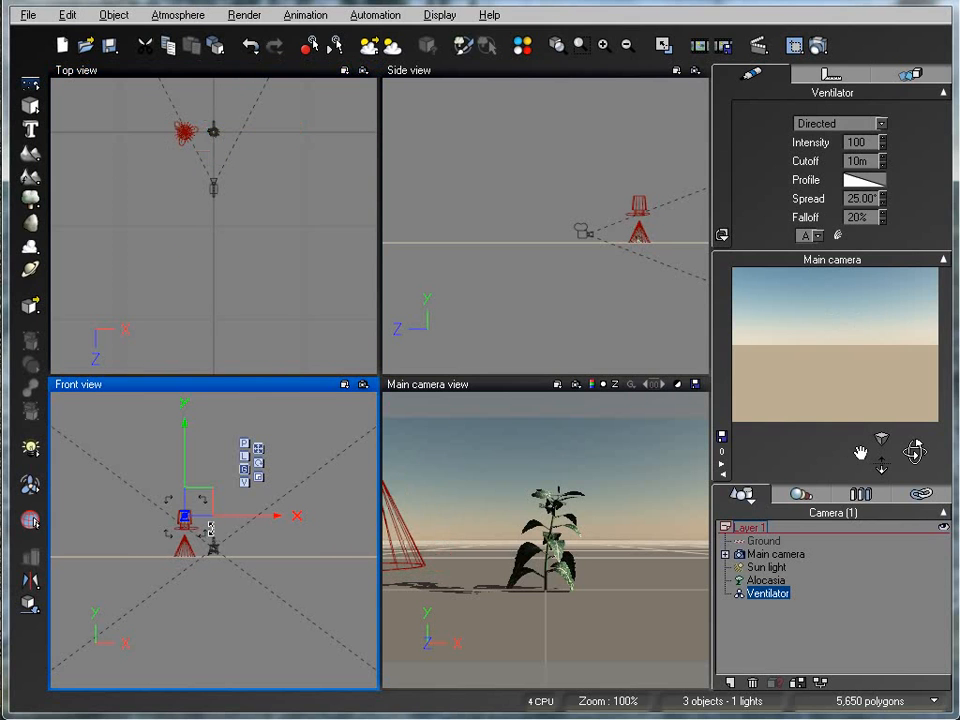
{"action": "left_click_drag", "start_coordinate": [208, 540], "coordinate": [221, 505]}
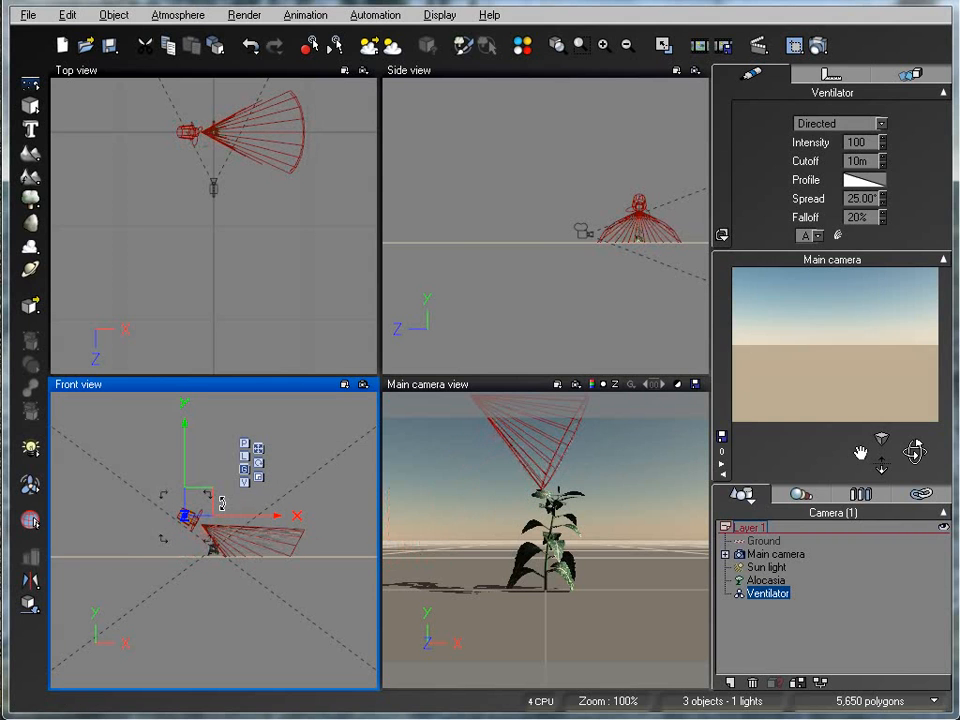
{"action": "left_click_drag", "start_coordinate": [205, 512], "coordinate": [185, 503]}
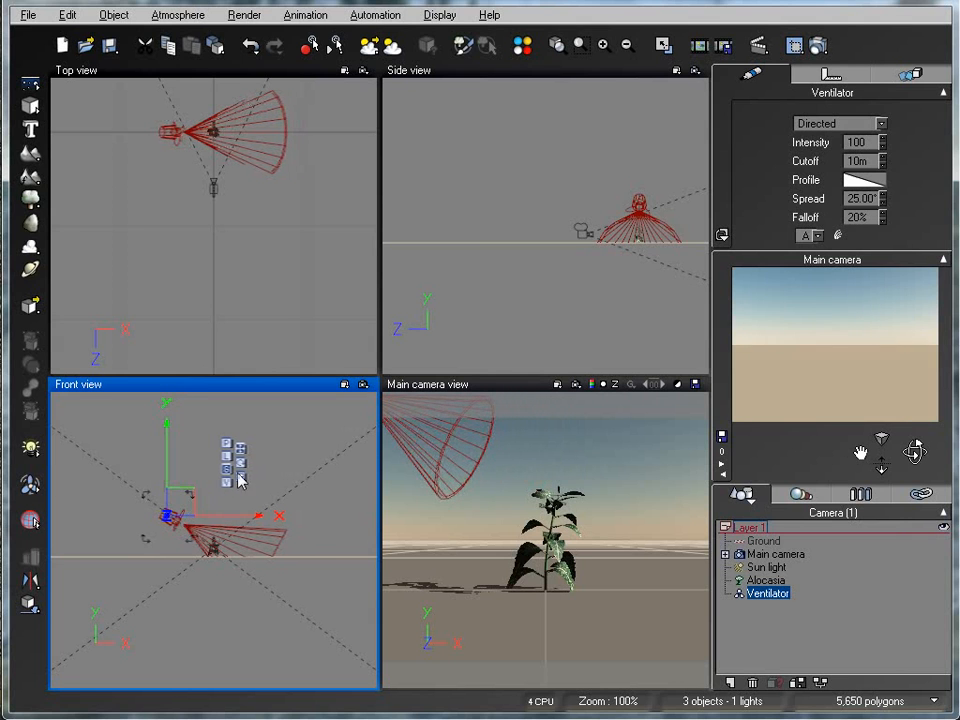
Render the scene to screen to check how the sideways wind bends the plant, and close the render.
{"action": "left_click", "coordinate": [820, 48]}
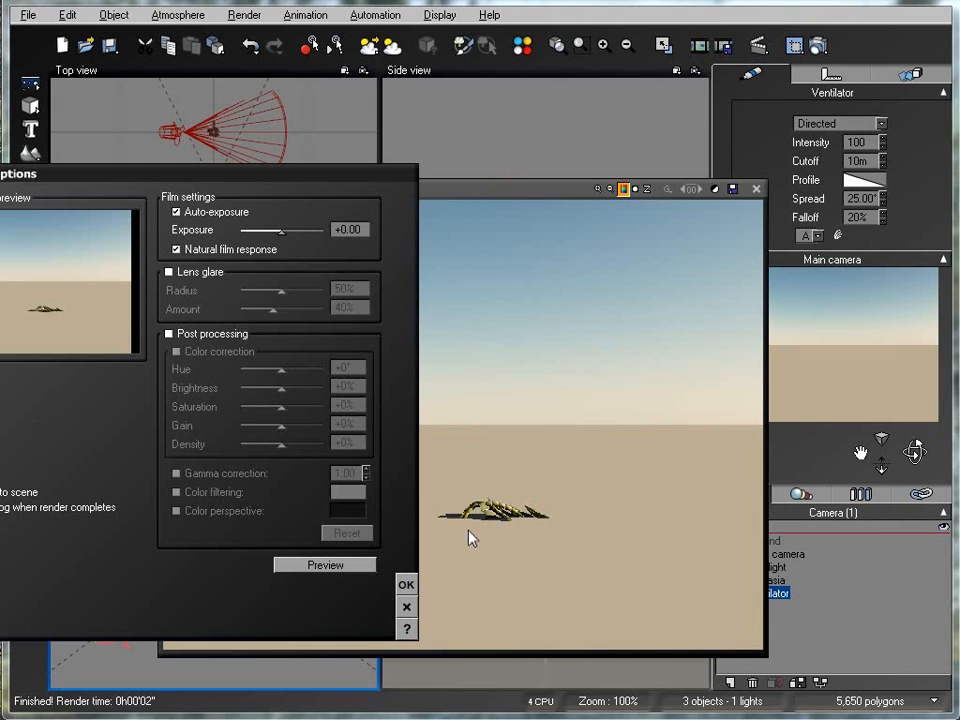
{"action": "left_click", "coordinate": [406, 584]}
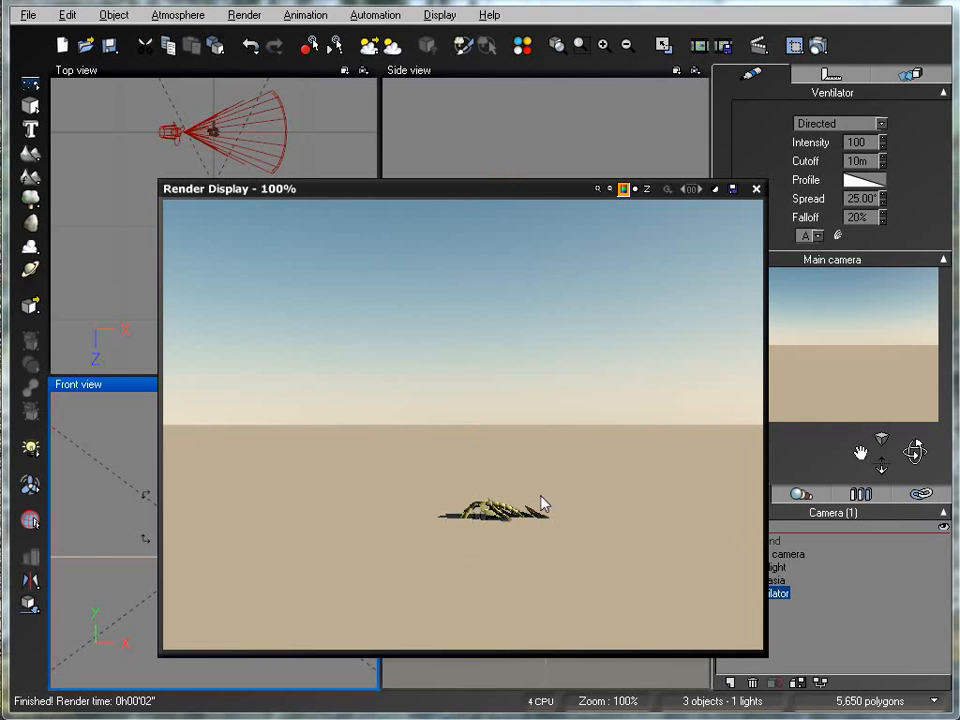
{"action": "left_click", "coordinate": [756, 189]}
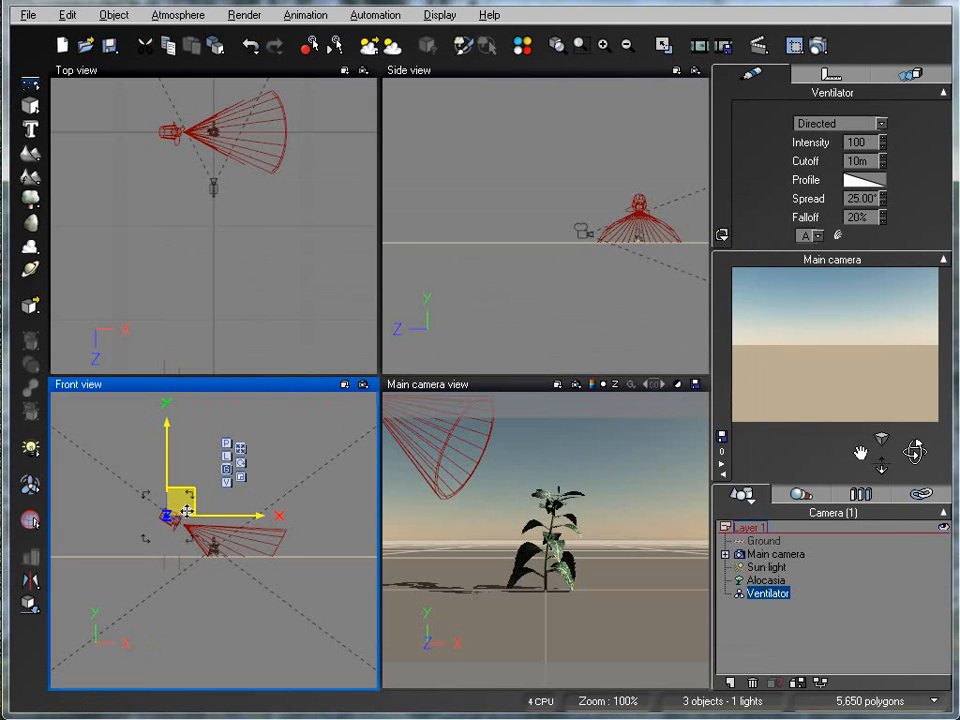
Shift the ventilator slightly farther from the plant along X and render the scene again to check the bending.
{"action": "left_click_drag", "start_coordinate": [184, 505], "coordinate": [173, 505]}
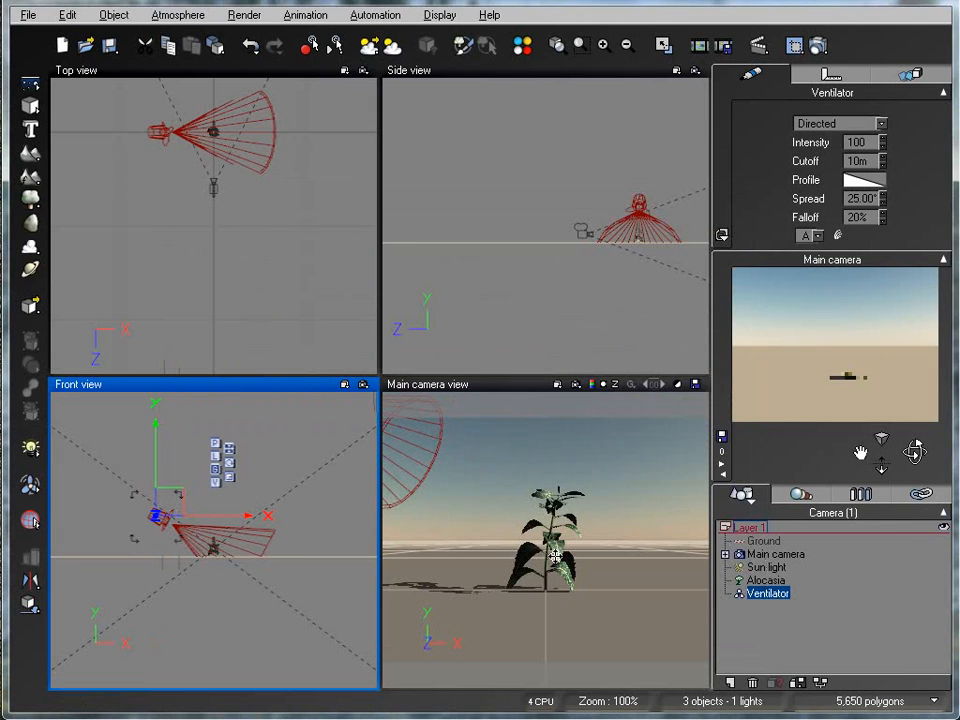
{"action": "left_click", "coordinate": [817, 45]}
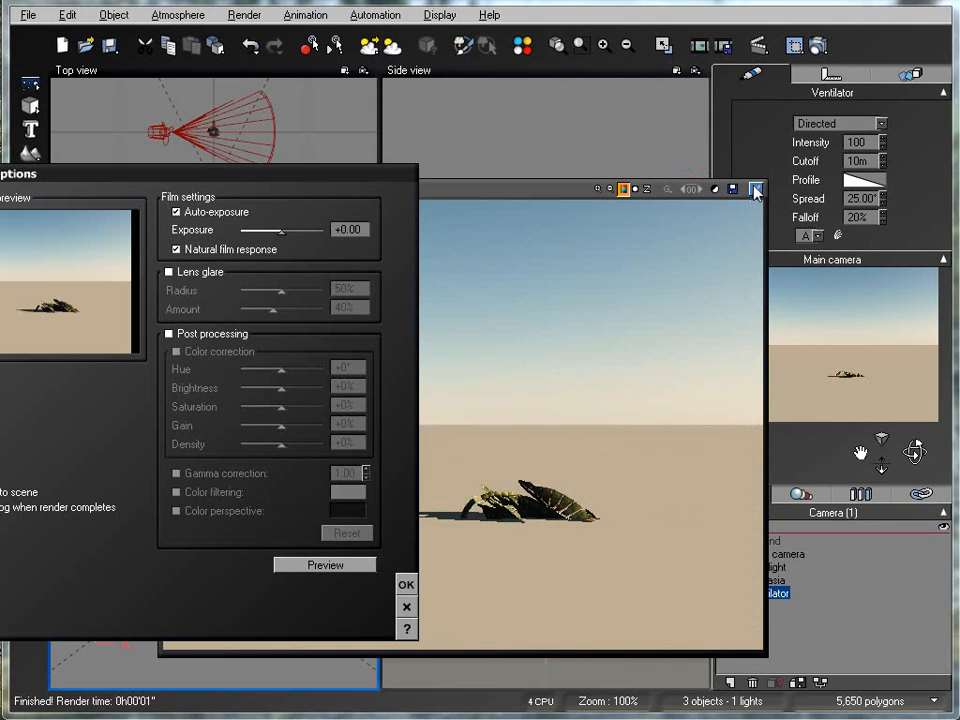
{"action": "left_click", "coordinate": [756, 190]}
{"action": "left_click", "coordinate": [756, 190]}
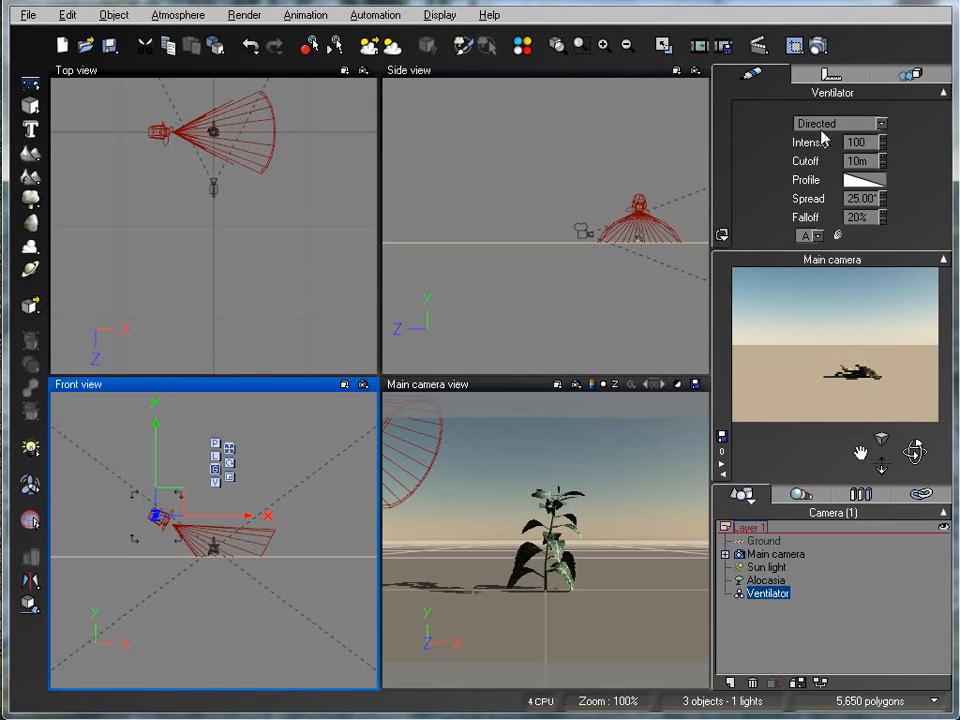
Set the ventilator's intensity to 85 and test-render the plant.
{"action": "left_click_drag", "start_coordinate": [884, 148], "coordinate": [884, 163]}
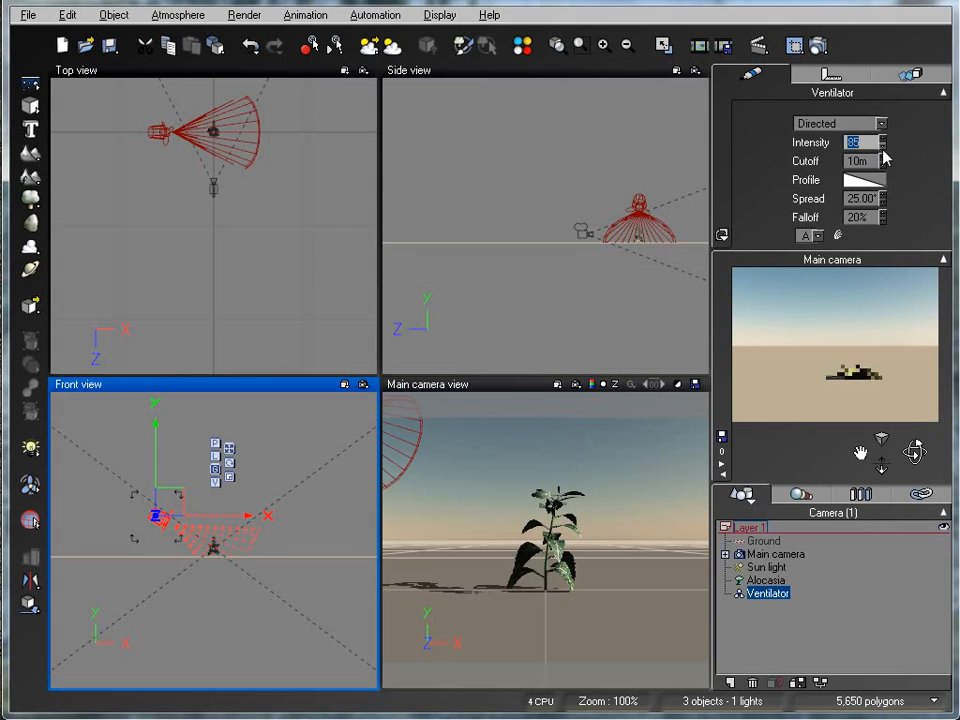
{"action": "left_click", "coordinate": [817, 45]}
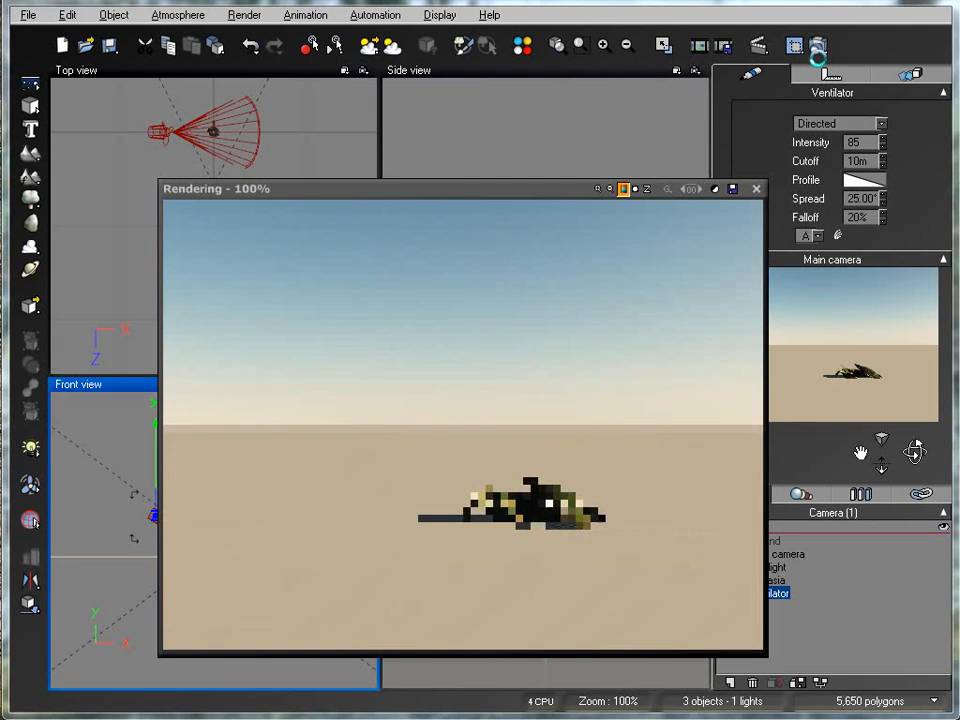
{"action": "left_click", "coordinate": [756, 188]}
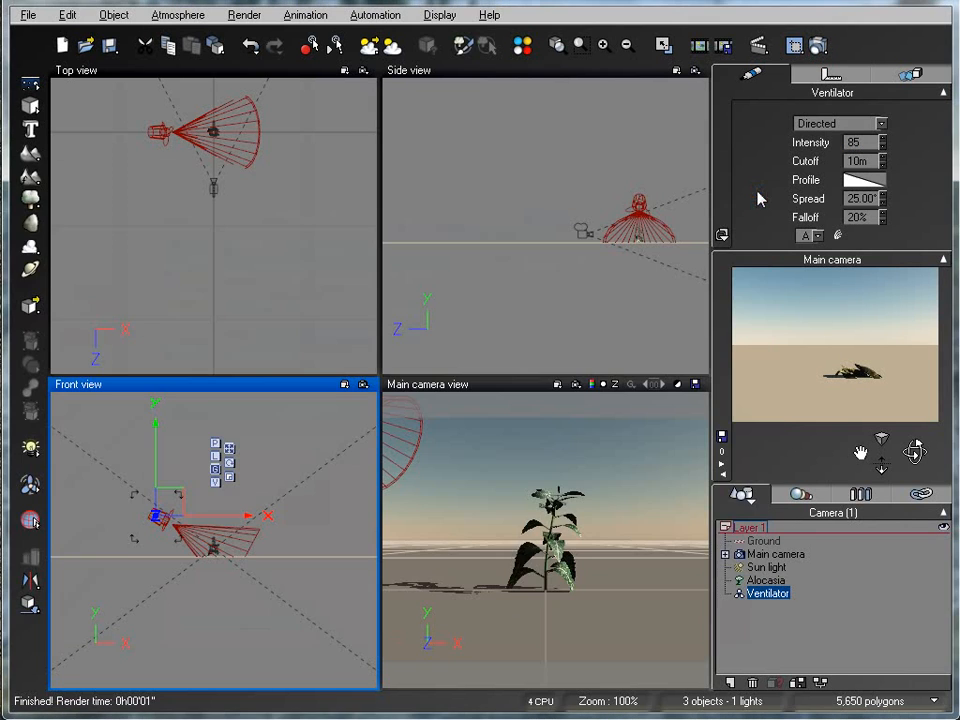
Set the ventilator's intensity to 55 and render the scene to check the plant's bending.
{"action": "left_click_drag", "start_coordinate": [882, 147], "coordinate": [882, 177]}
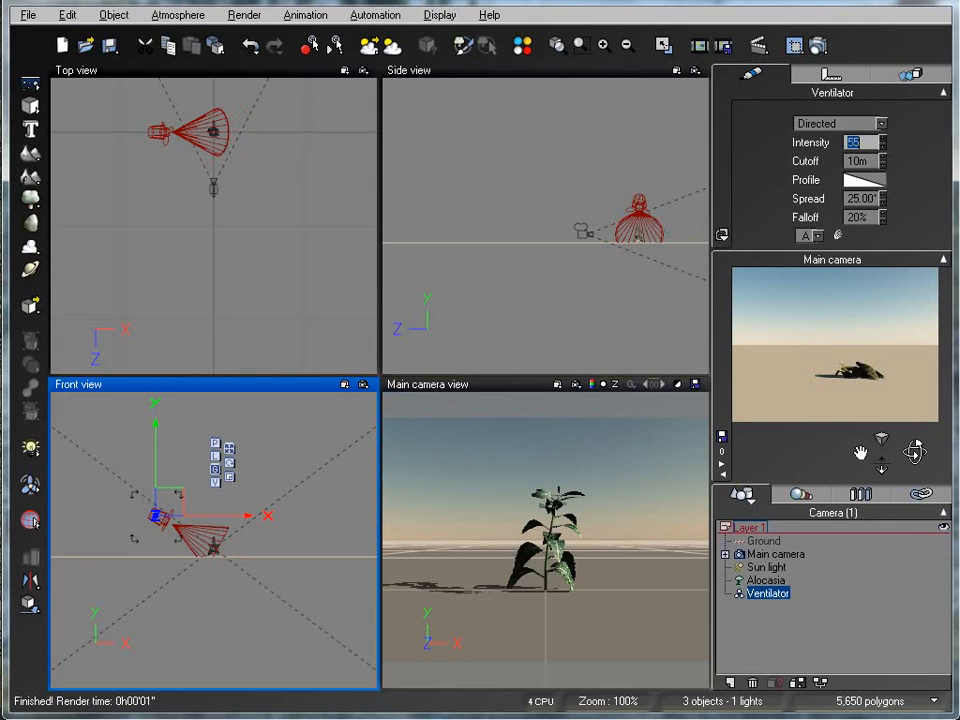
{"action": "left_click", "coordinate": [815, 47]}
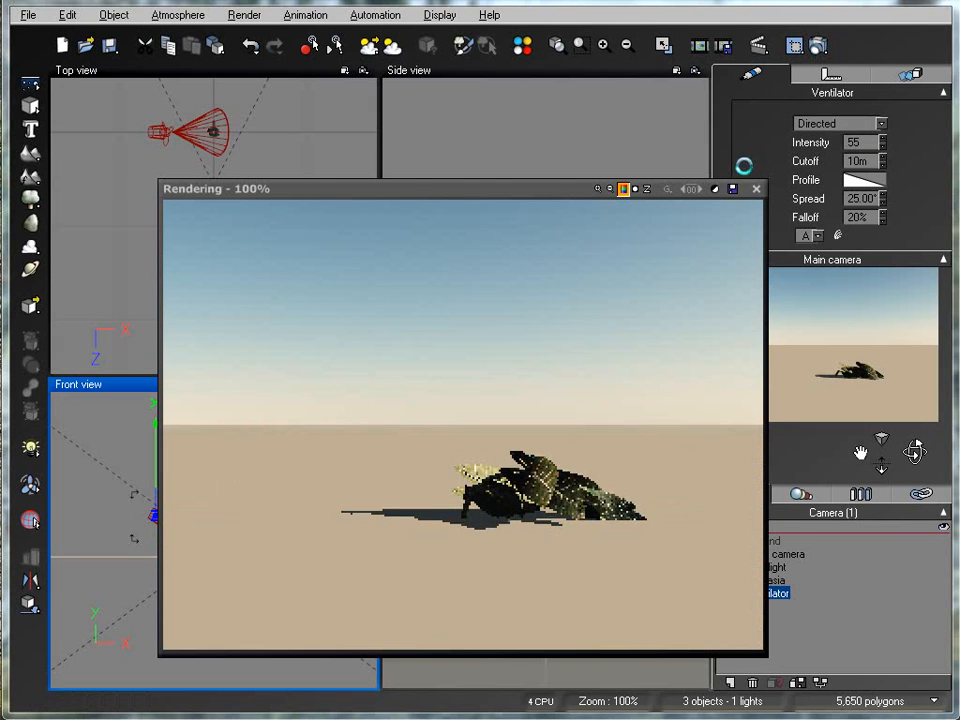
{"action": "key", "text": "ctrl+F9"}
{"action": "left_click", "coordinate": [756, 190]}
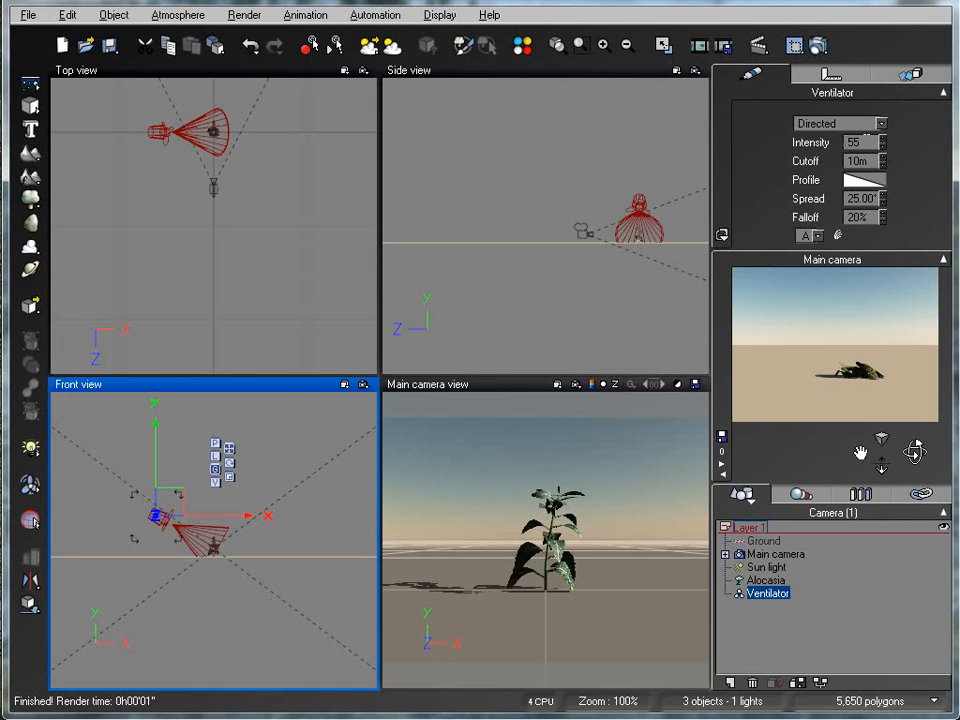
Set the ventilator's intensity to 35, render the scene to check the plant's bending, and close the render.
{"action": "left_click_drag", "start_coordinate": [884, 150], "coordinate": [818, 47]}
{"action": "left_click", "coordinate": [818, 45]}
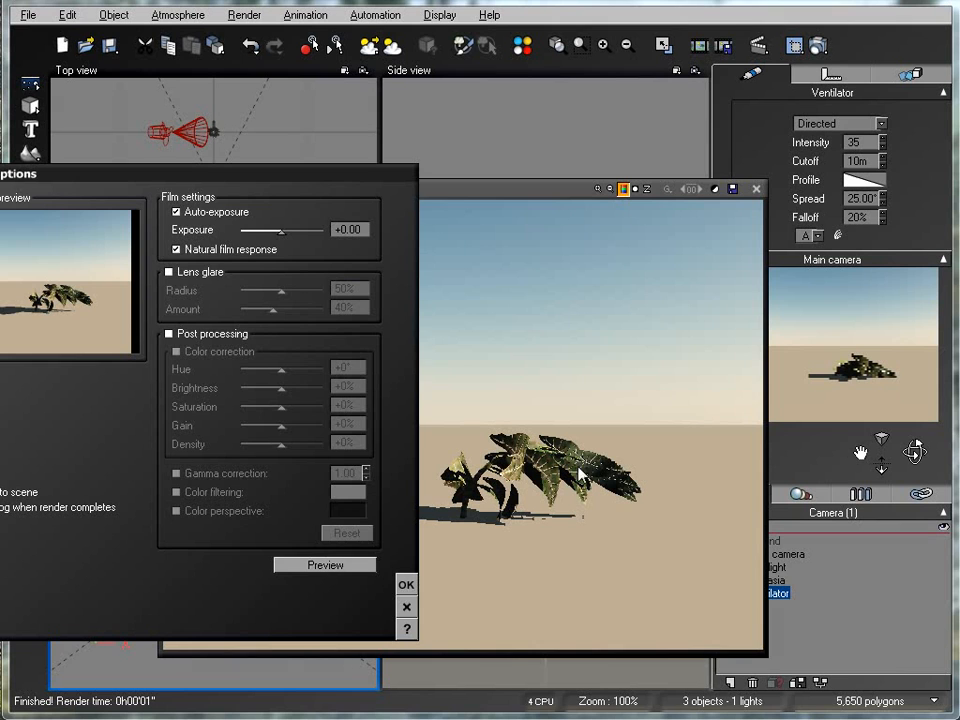
{"action": "left_click", "coordinate": [406, 584]}
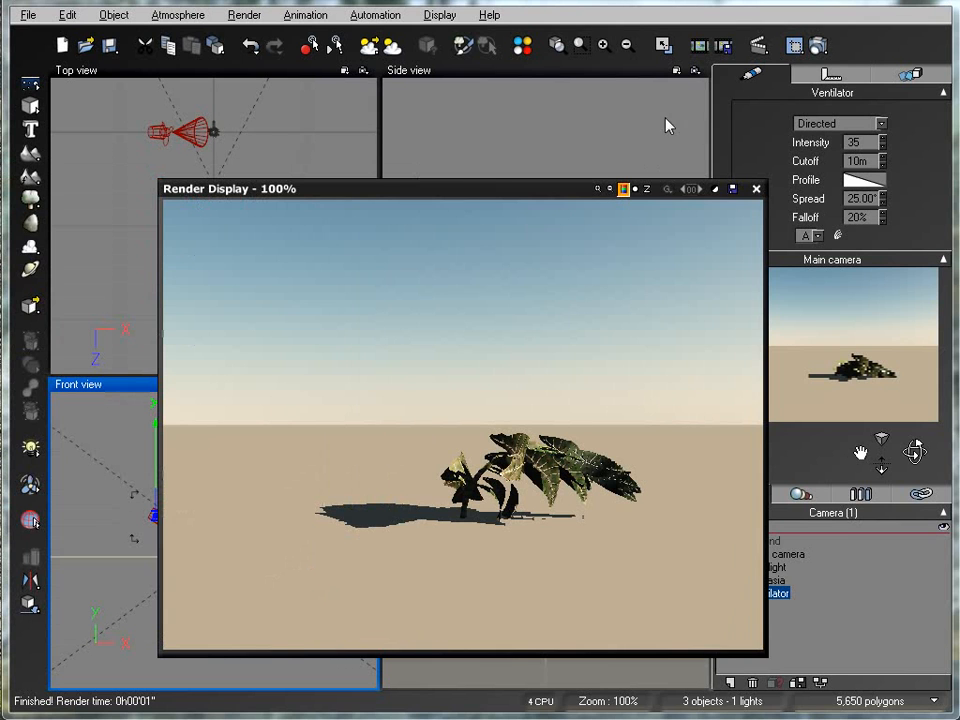
{"action": "left_click", "coordinate": [756, 188]}
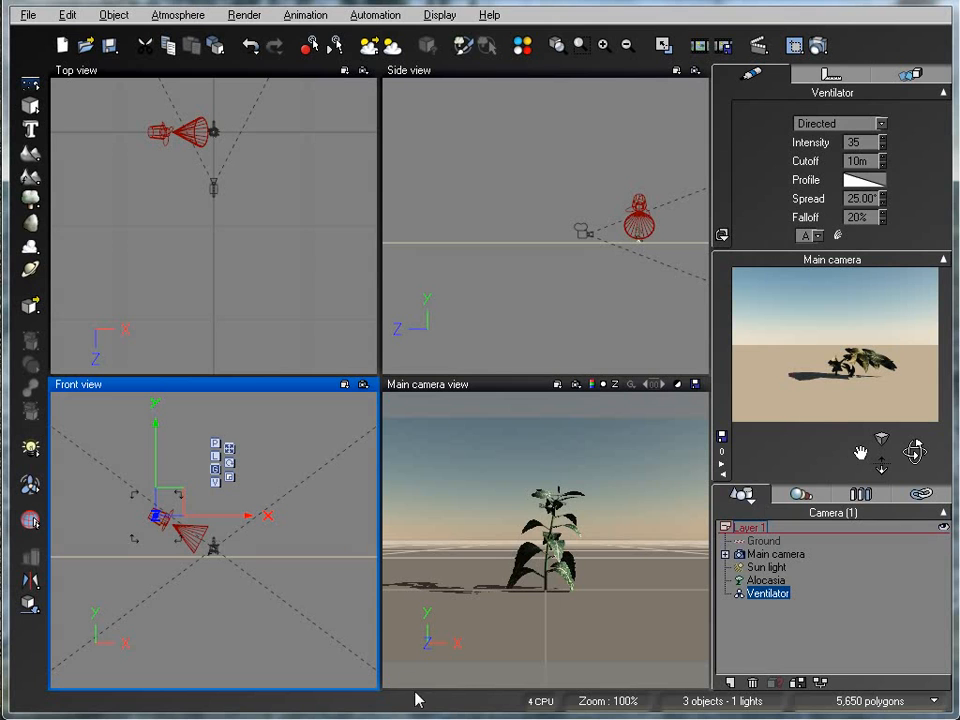
Lower the Alocasia's overall trunk/branch sensitivity in its wind response options, apply the plant edit, and render the scene.
{"action": "left_click", "coordinate": [758, 582]}
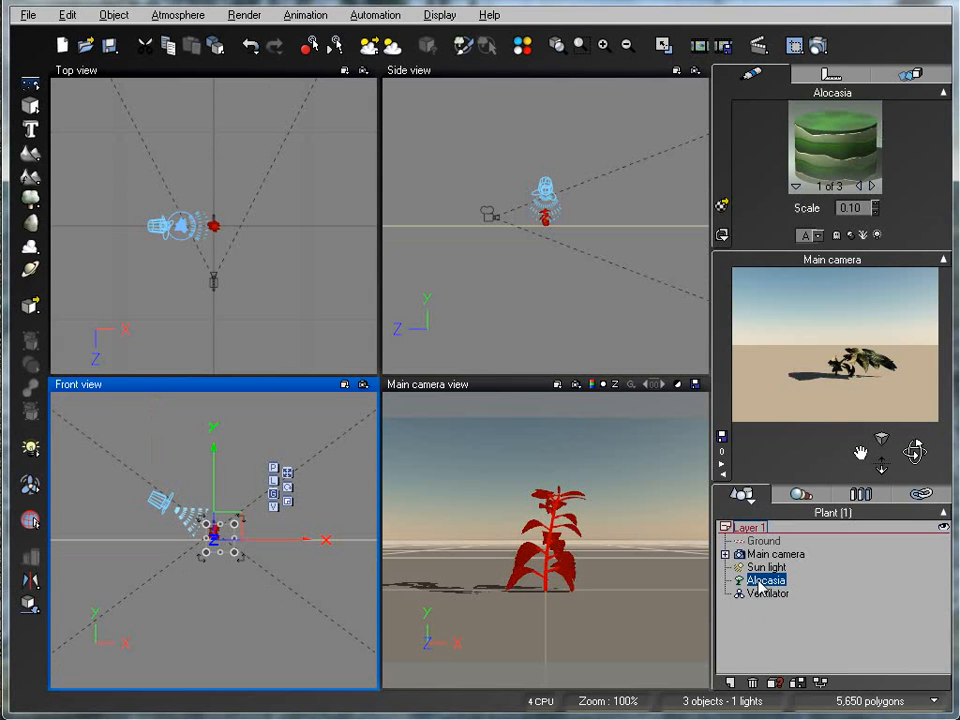
{"action": "double_click", "coordinate": [762, 581]}
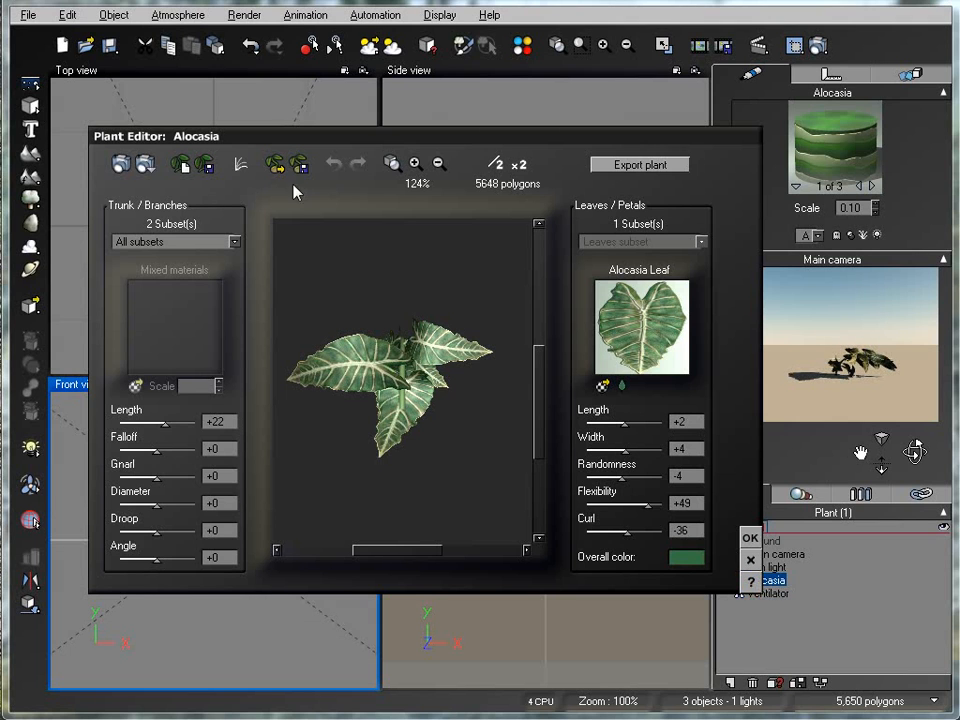
{"action": "left_click", "coordinate": [240, 163]}
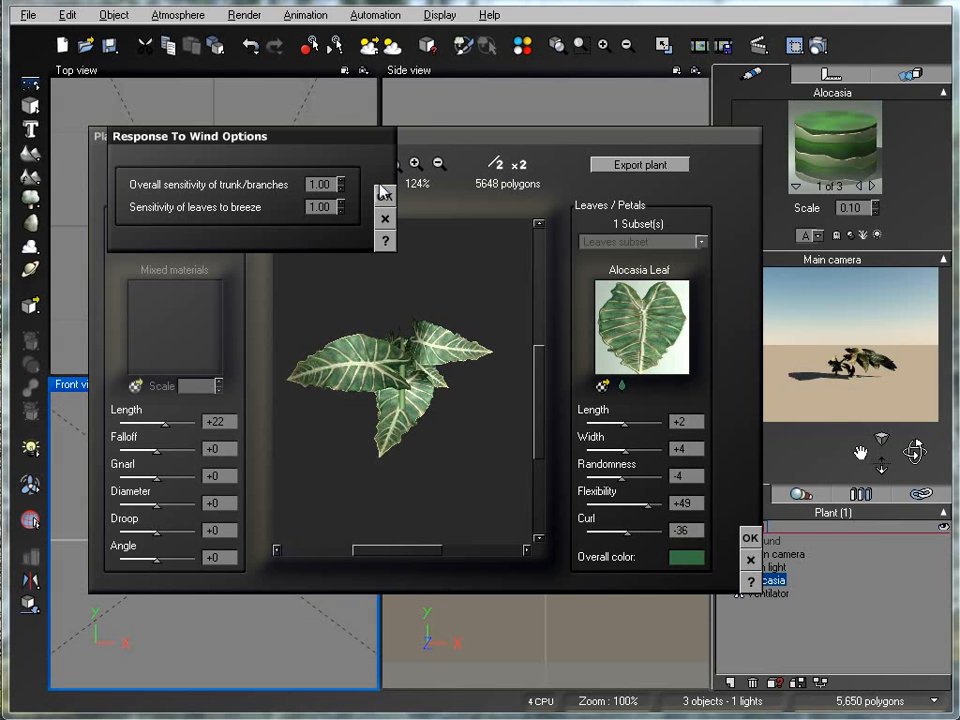
{"action": "double_click", "coordinate": [320, 184]}
{"action": "key", "text": "BackSpace"}
{"action": "left_click", "coordinate": [384, 197]}
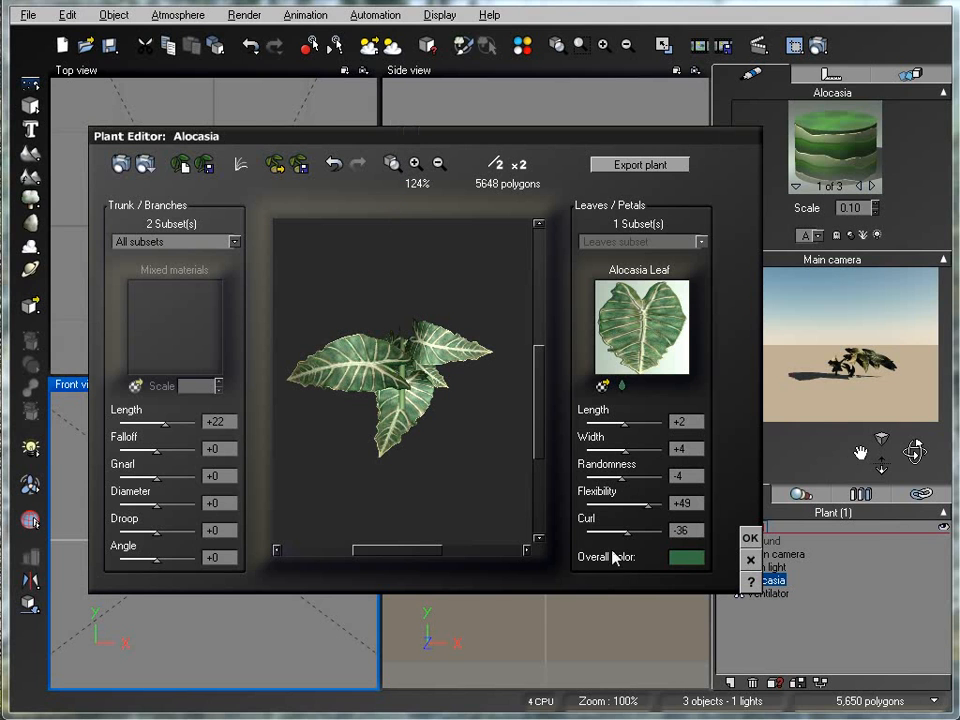
{"action": "left_click", "coordinate": [749, 538]}
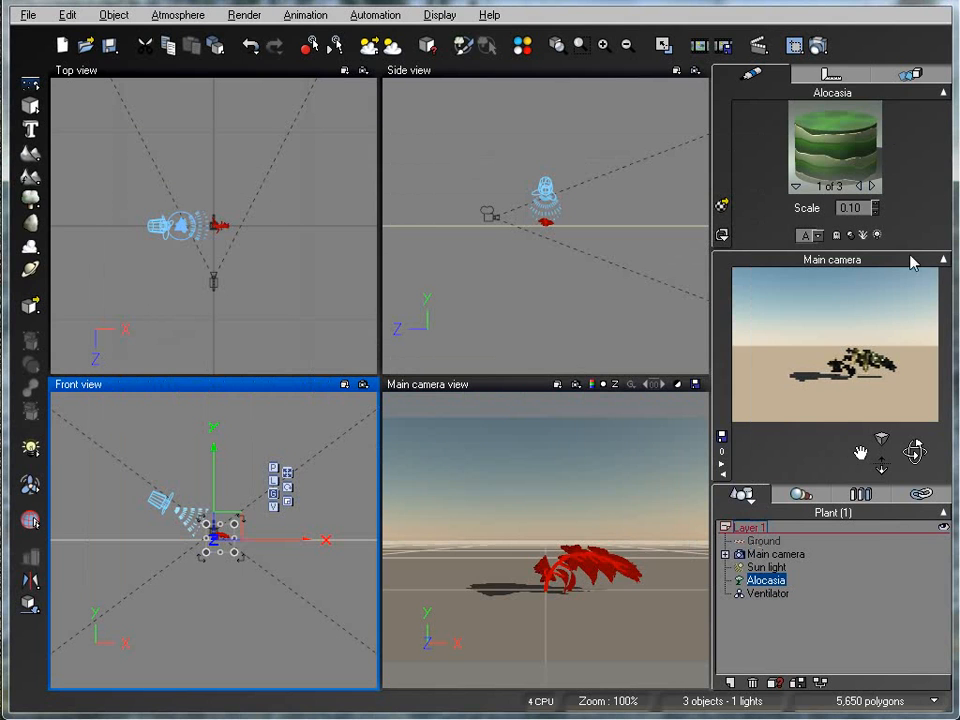
{"action": "left_click", "coordinate": [817, 45]}
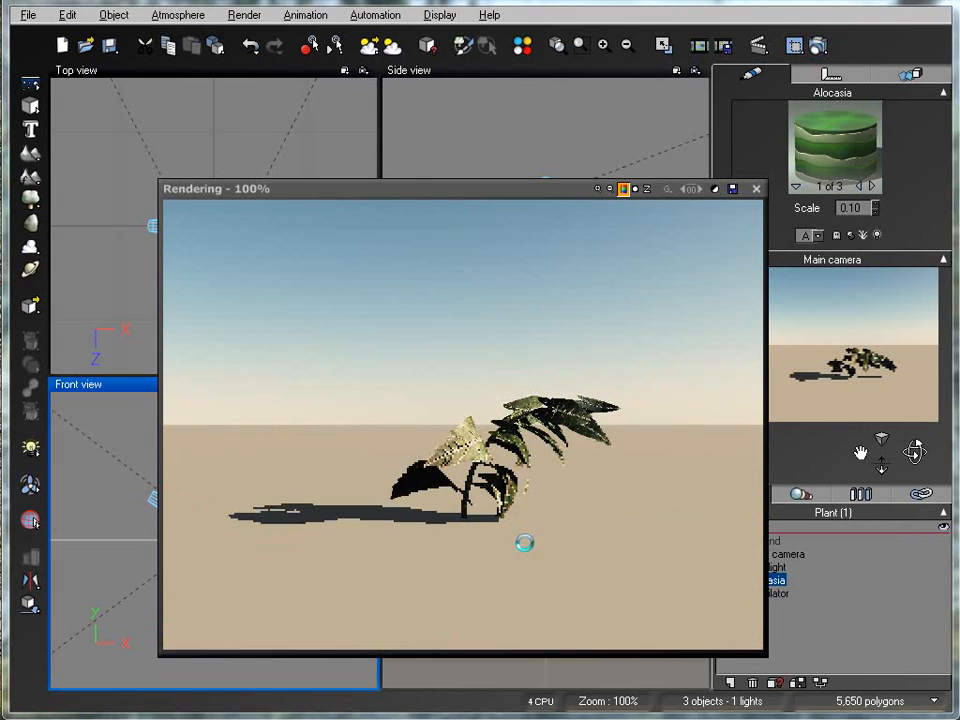
{"action": "left_click", "coordinate": [406, 584]}
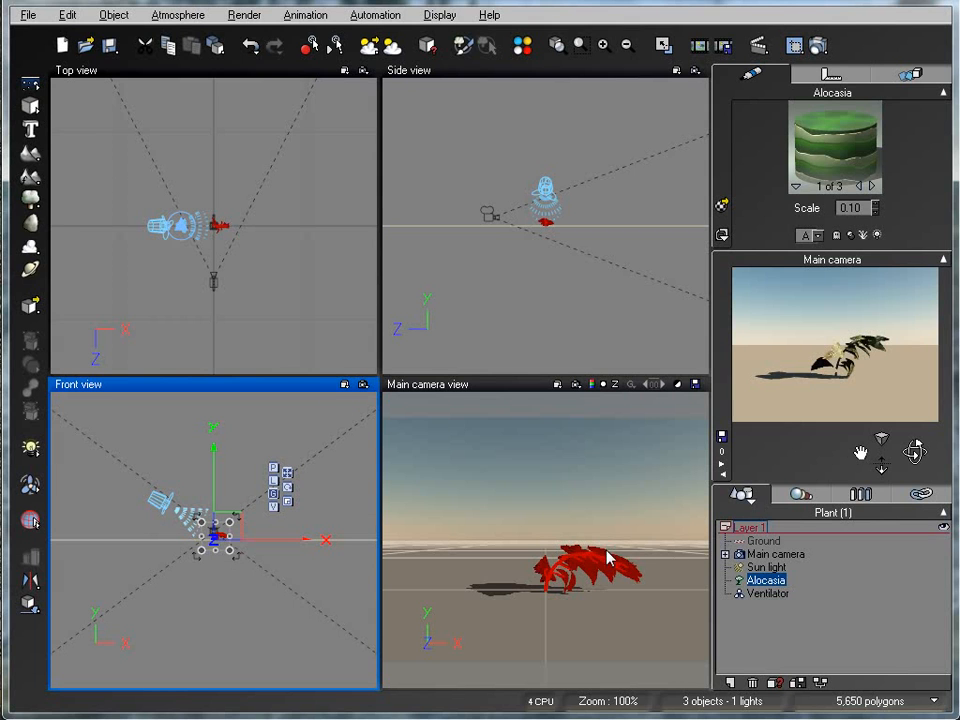
Set the directed ventilator's cutoff to 18 m, render the scene to check the bending, and close the render.
{"action": "left_click", "coordinate": [779, 594]}
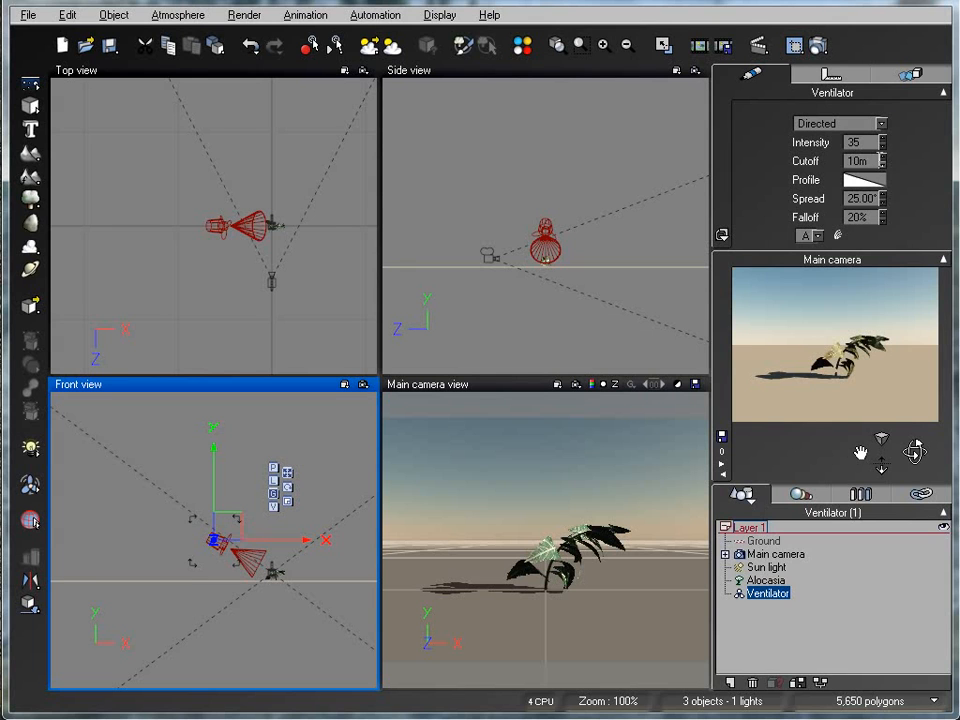
{"action": "left_click", "coordinate": [876, 160]}
{"action": "mouse_move", "coordinate": [882, 160]}
{"action": "left_mouse_down"}
{"action": "mouse_move", "coordinate": [882, 122]}
{"action": "mouse_move", "coordinate": [880, 161]}
{"action": "left_mouse_up"}
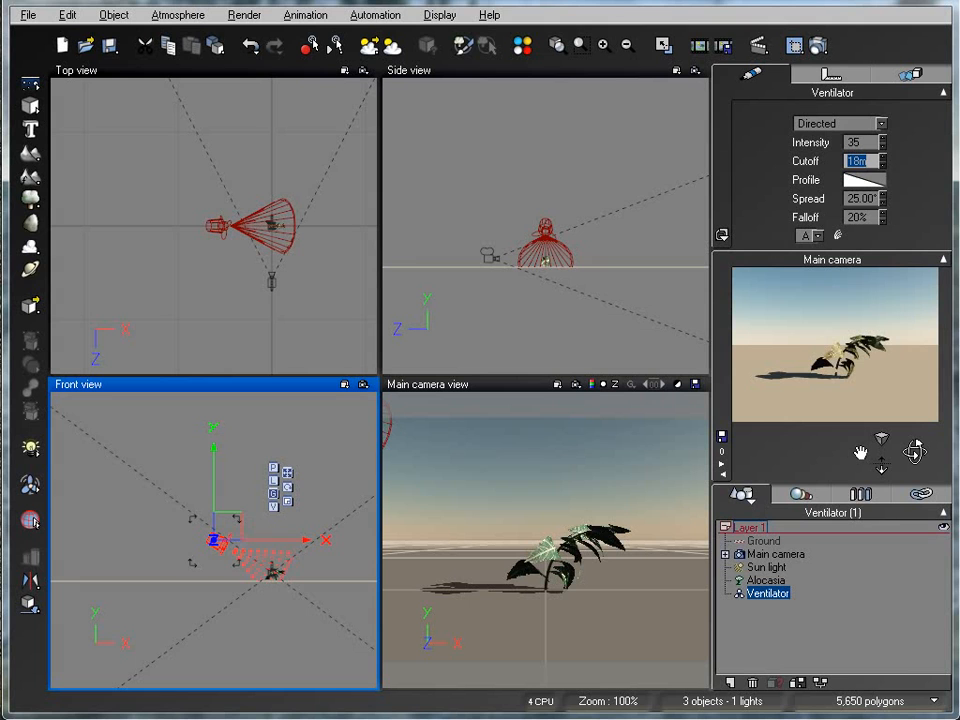
{"action": "left_click", "coordinate": [818, 45]}
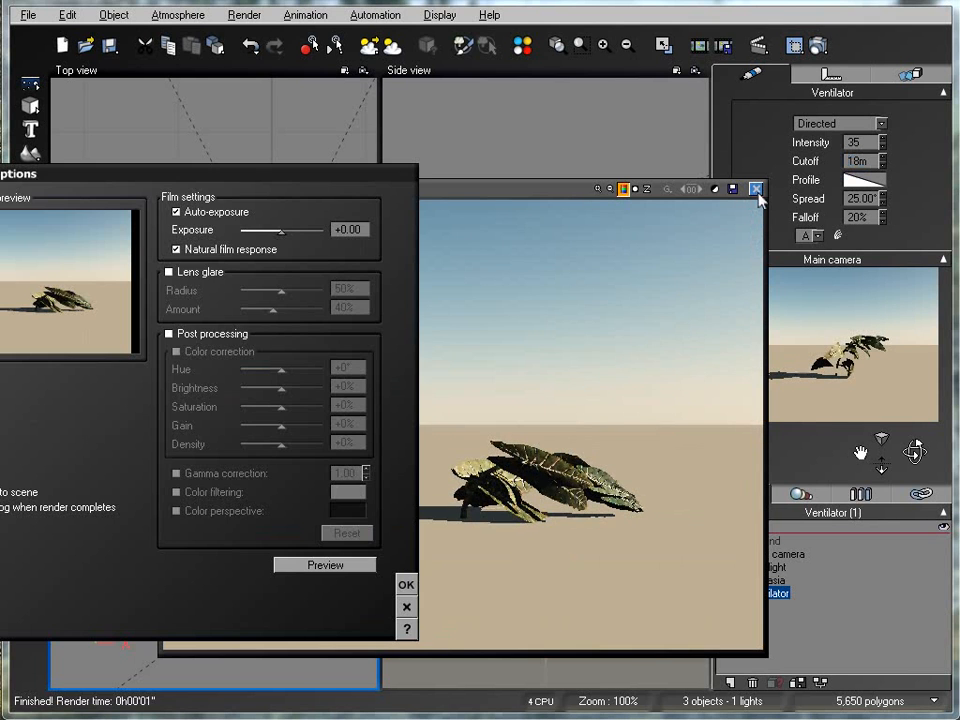
{"action": "left_click", "coordinate": [756, 189]}
{"action": "left_click", "coordinate": [756, 189]}
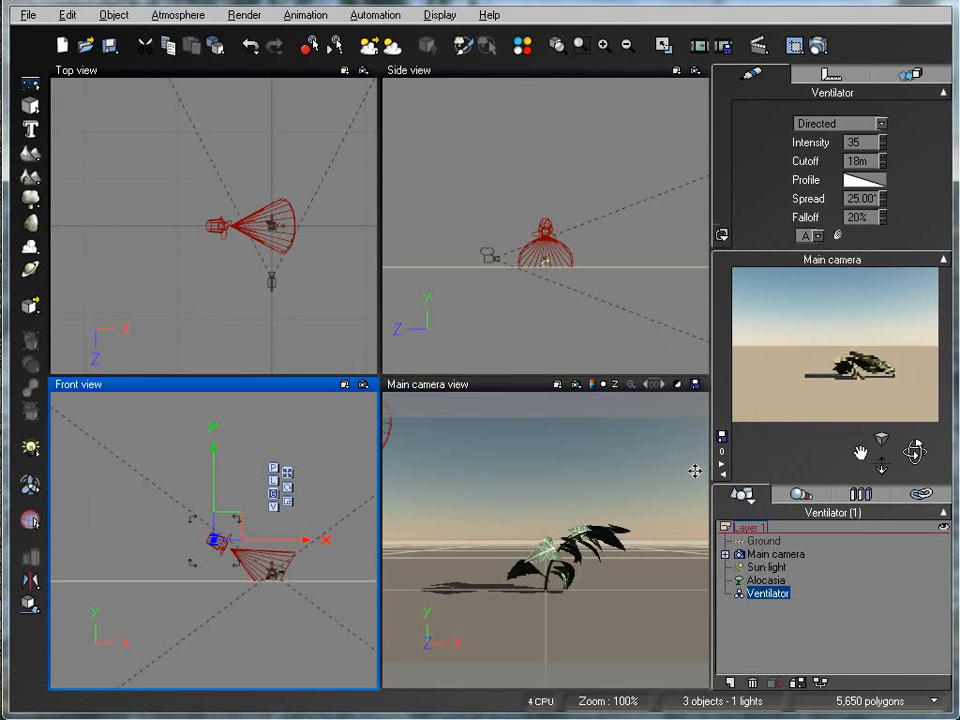
Set the directed ventilator's intensity to 20, test-render the plant, and close the render.
{"action": "left_click", "coordinate": [883, 146]}
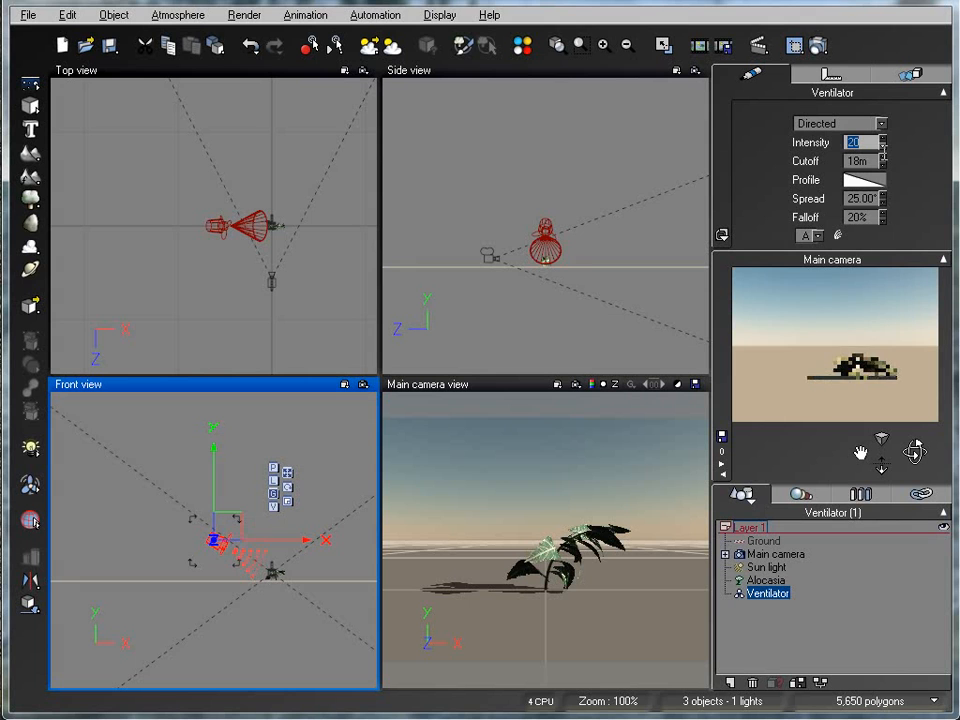
{"action": "left_click", "coordinate": [818, 46]}
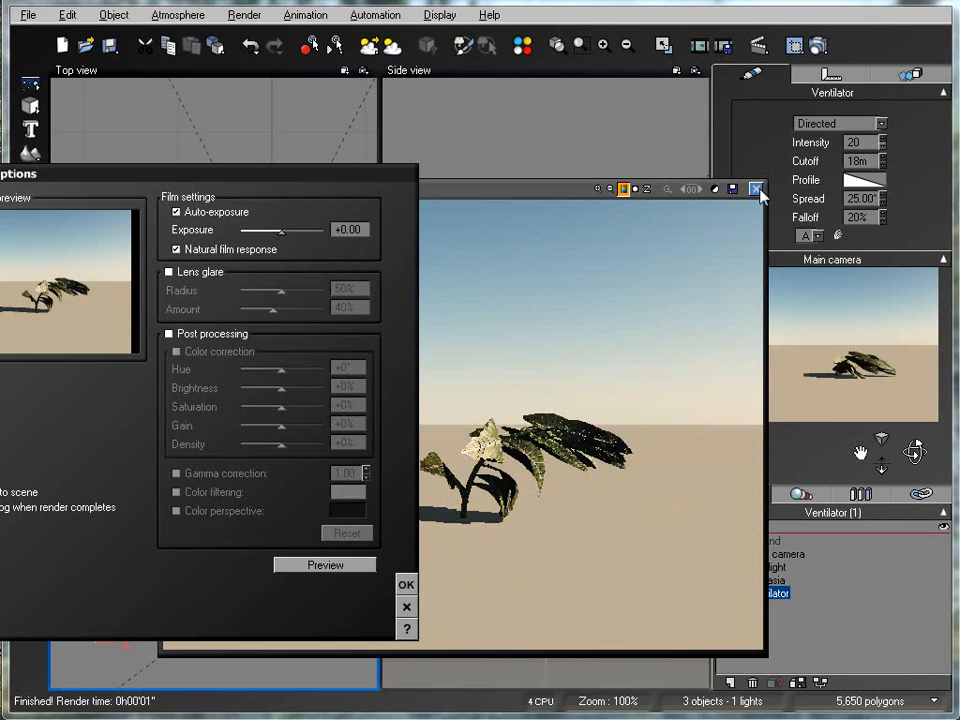
{"action": "left_click", "coordinate": [757, 189]}
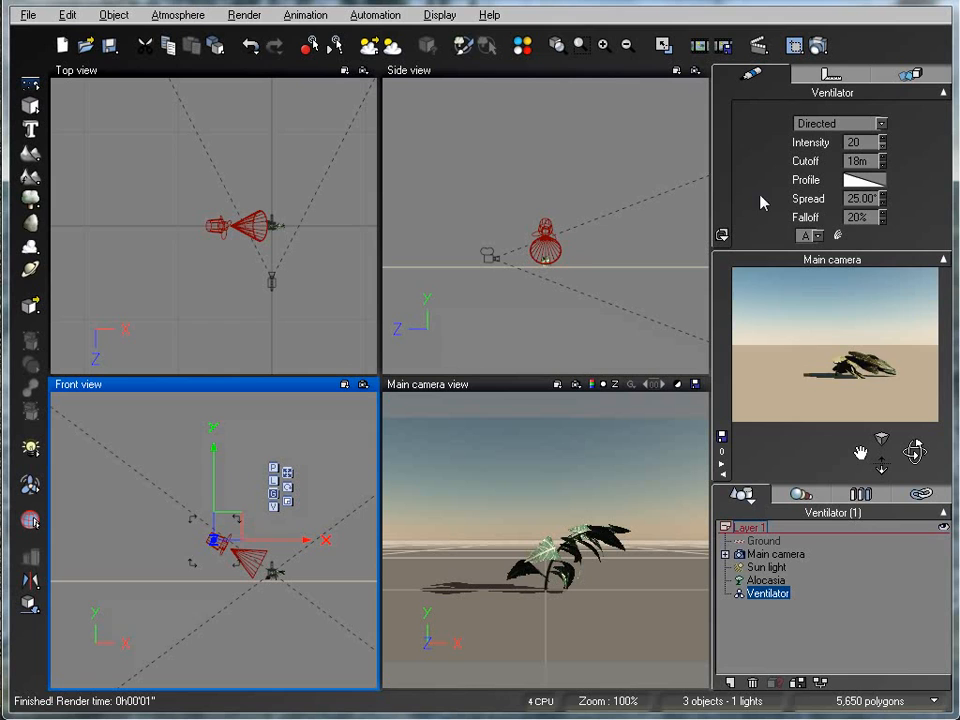
Widen the directed ventilator's spread to 45°.
{"action": "left_click", "coordinate": [881, 199]}
{"action": "left_click_drag", "start_coordinate": [881, 199], "coordinate": [884, 203]}
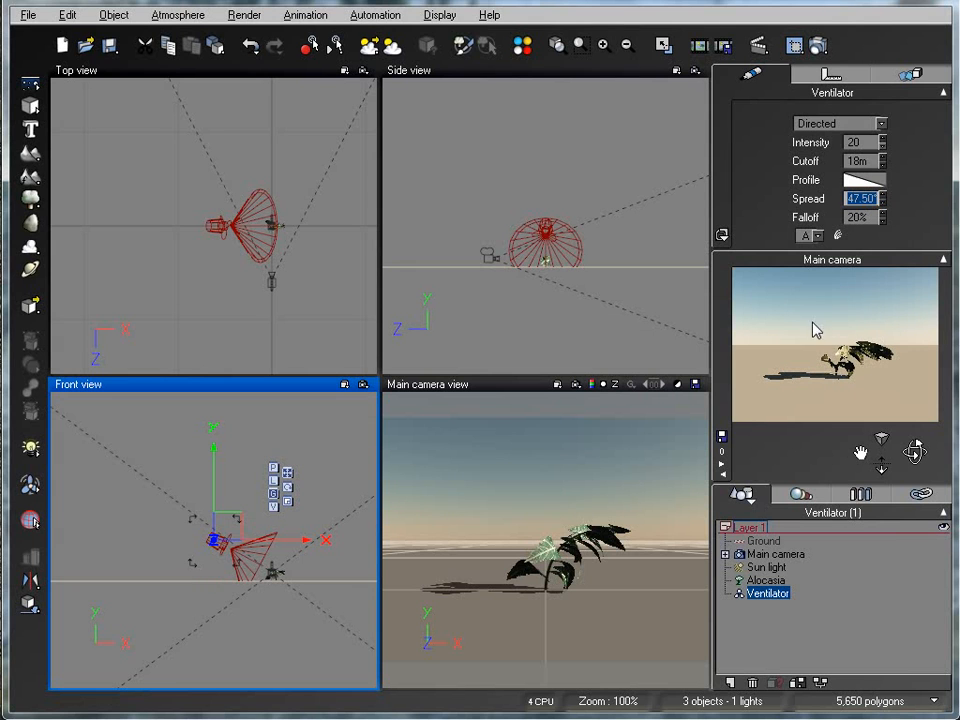
{"action": "left_click", "coordinate": [882, 202]}
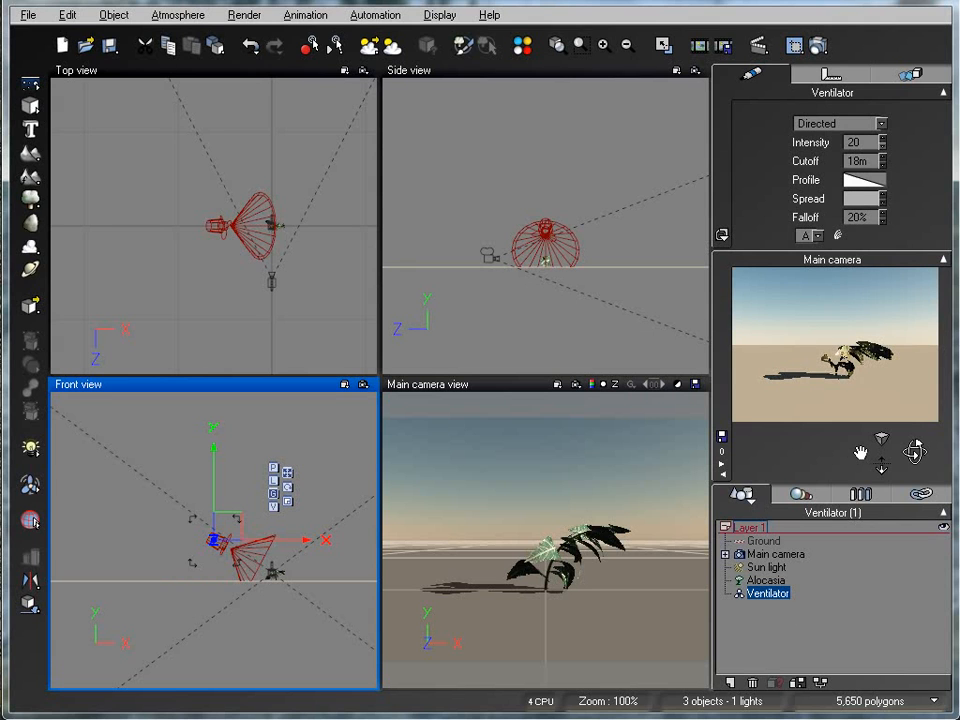
Add an omni ventilator to the scene and delete the original directed ventilator.
{"action": "left_click_drag", "start_coordinate": [29, 484], "coordinate": [58, 497]}
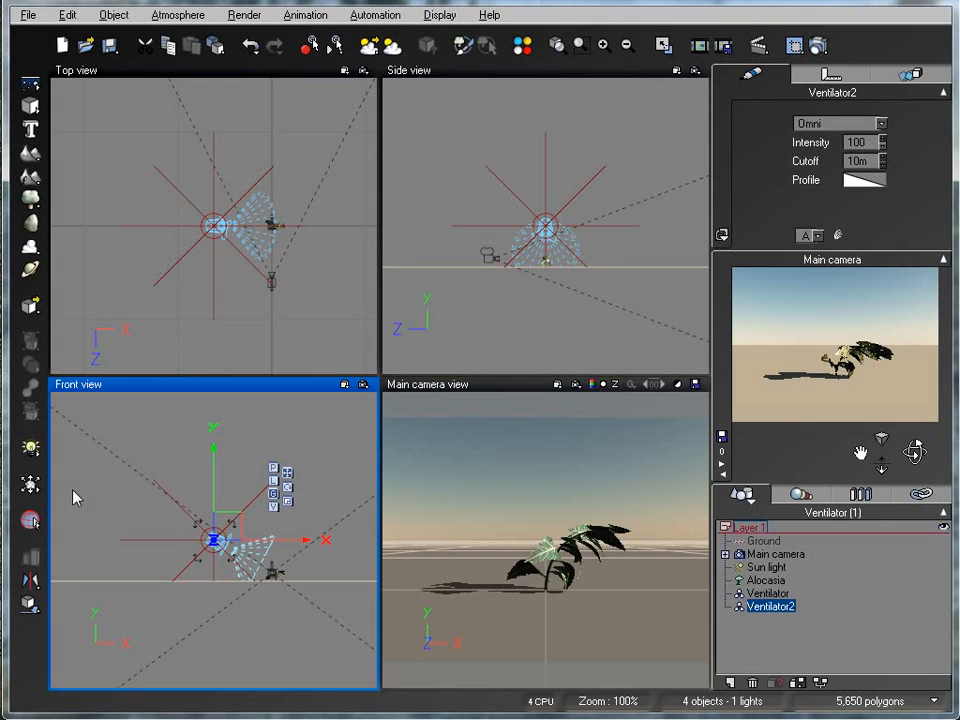
{"action": "left_click", "coordinate": [785, 594]}
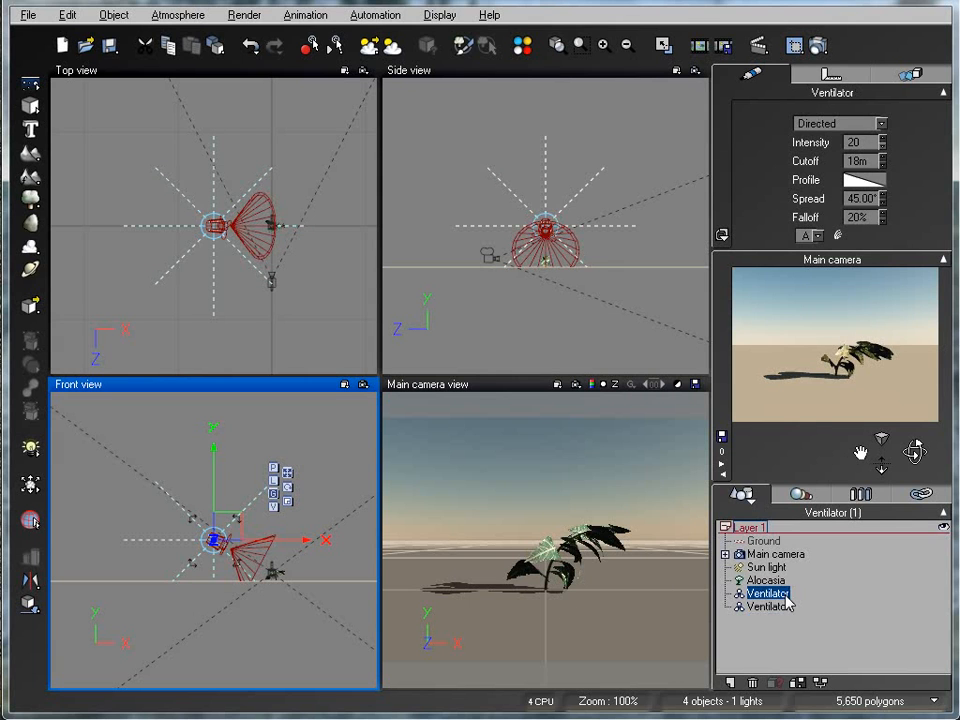
{"action": "key", "text": "Delete"}
{"action": "left_click", "coordinate": [784, 594]}
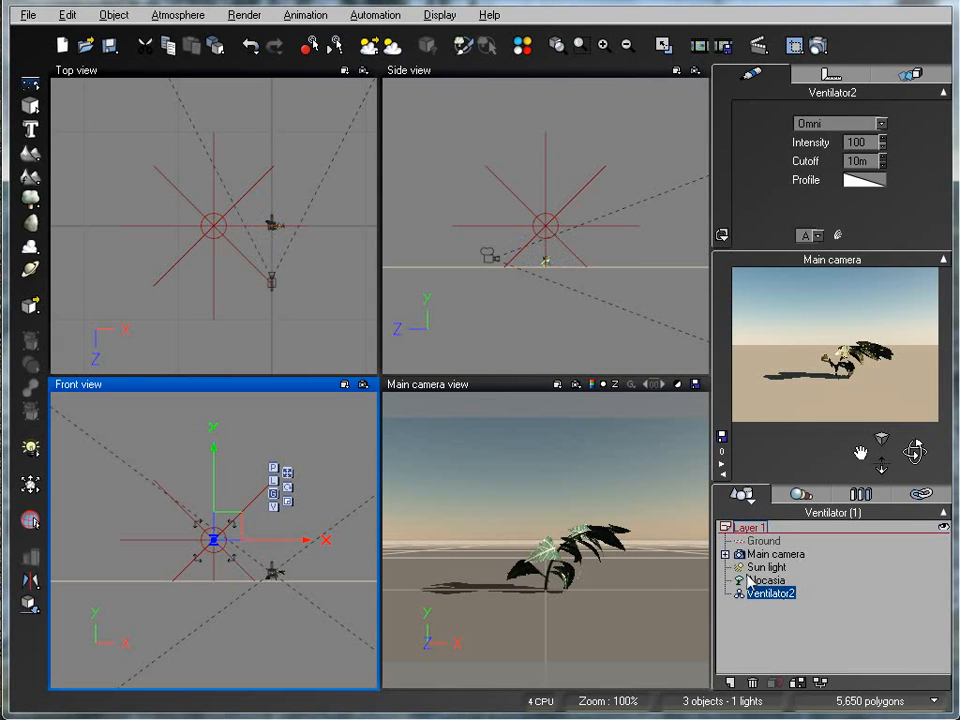
Move the omni ventilator over to the plant, slightly behind it, and render the scene to check the wind effect.
{"action": "left_click", "coordinate": [210, 232]}
{"action": "left_click_drag", "start_coordinate": [233, 240], "coordinate": [300, 223]}
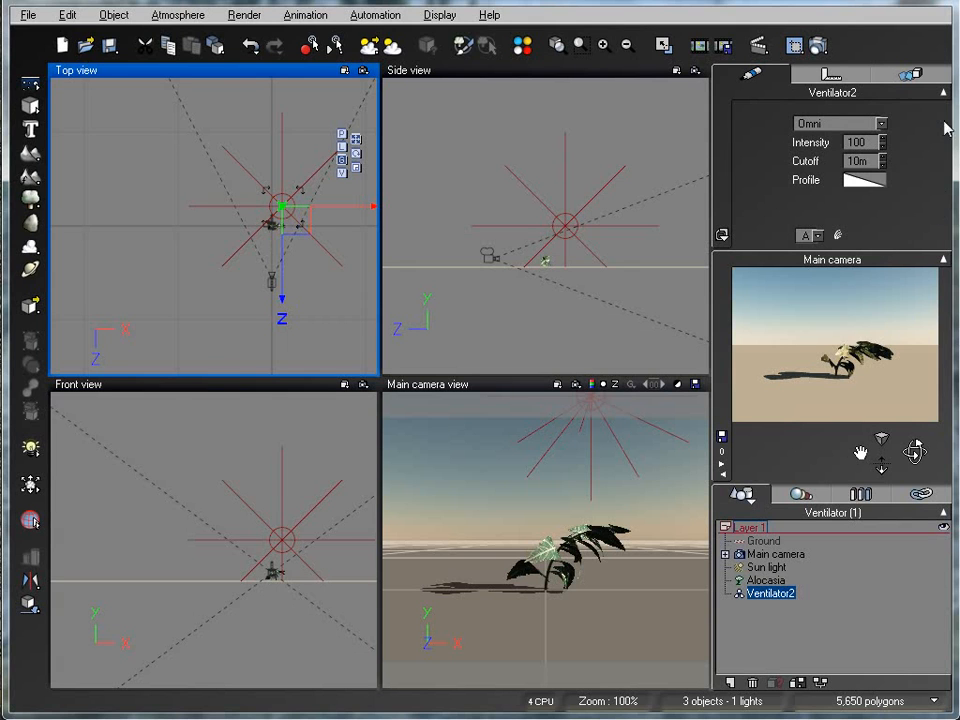
{"action": "left_click", "coordinate": [818, 47]}
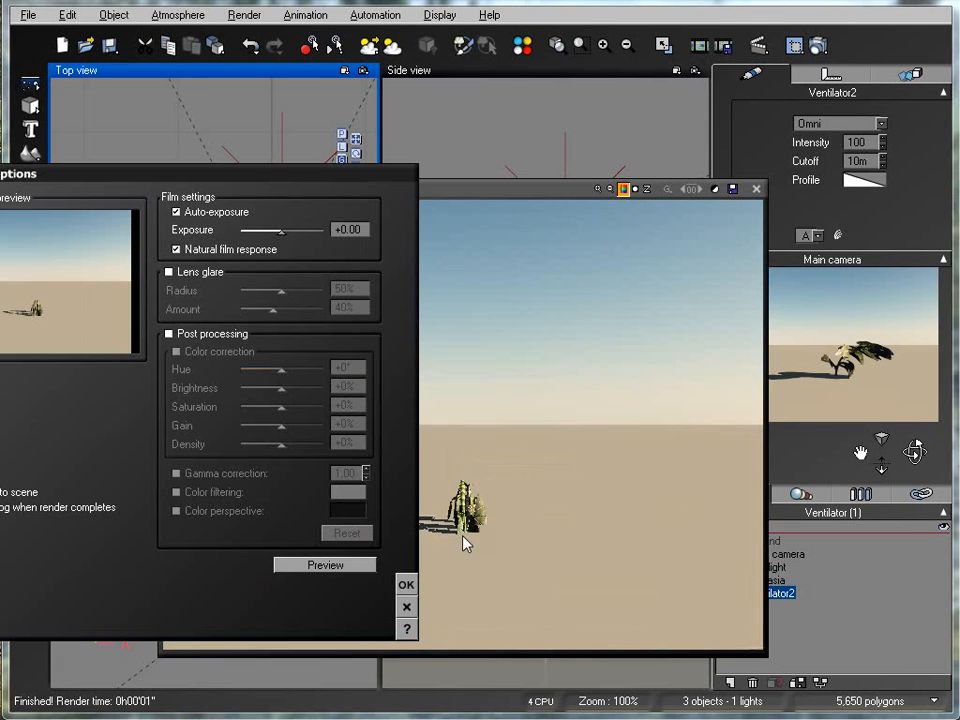
{"action": "left_click", "coordinate": [406, 584]}
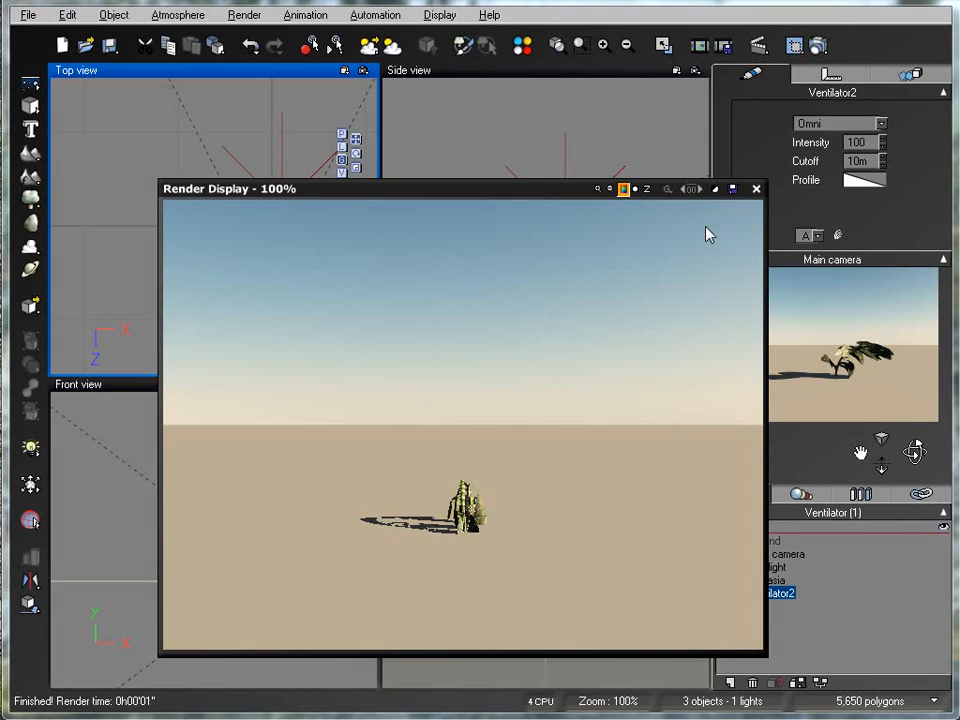
{"action": "left_click", "coordinate": [756, 189]}
Set the omni ventilator's intensity to 45 and its cutoff to 15 m, and test-render the scene.
{"action": "left_click_drag", "start_coordinate": [883, 141], "coordinate": [883, 195]}
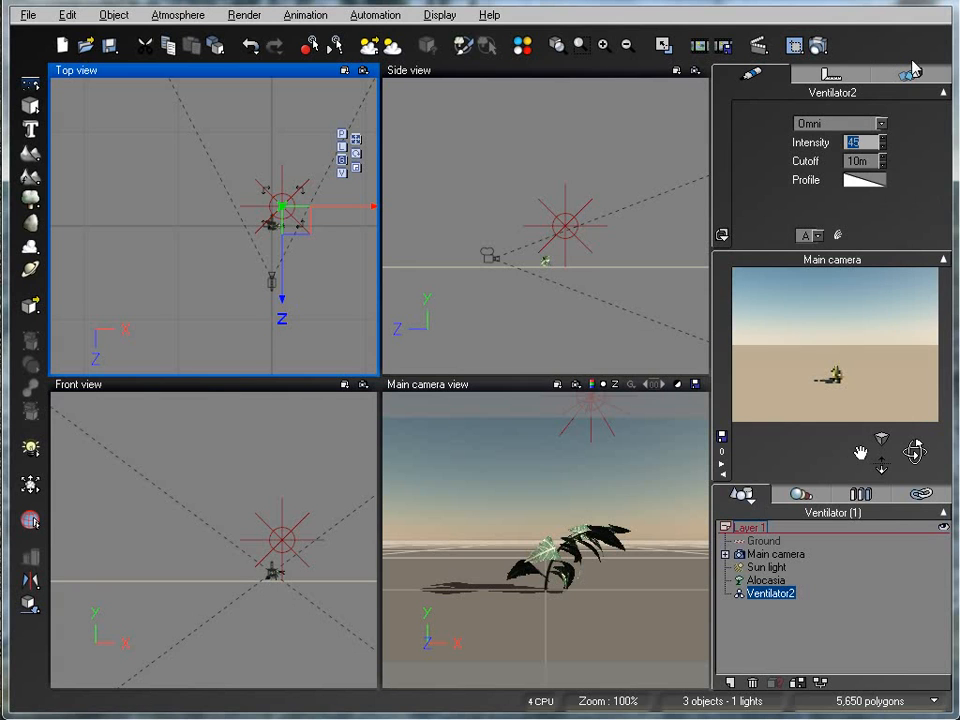
{"action": "left_click", "coordinate": [881, 160]}
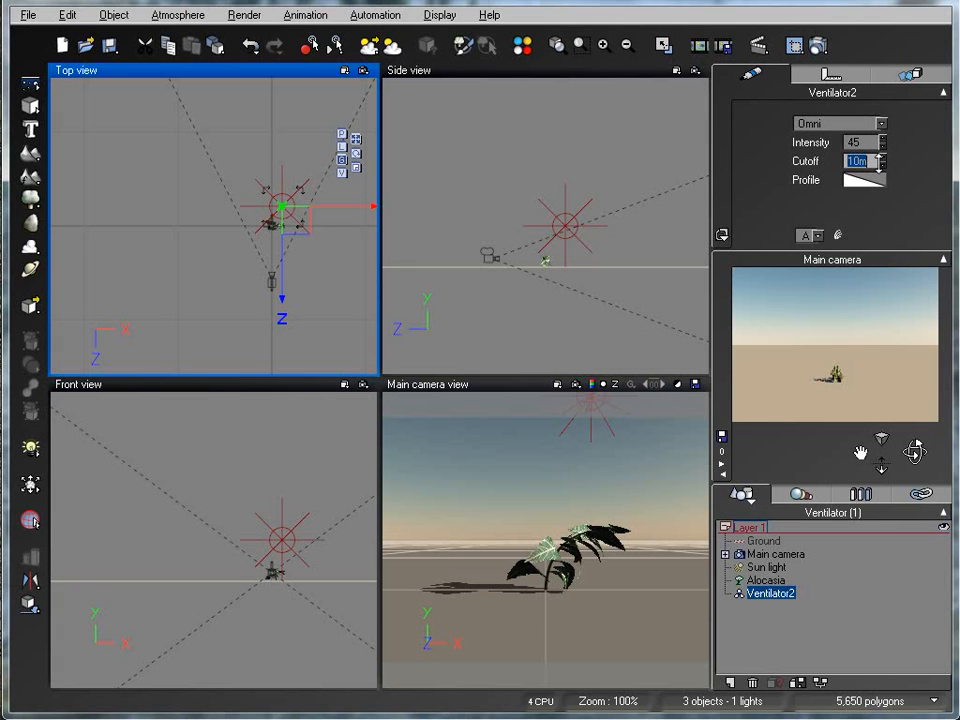
{"action": "left_click_drag", "start_coordinate": [880, 162], "coordinate": [880, 152]}
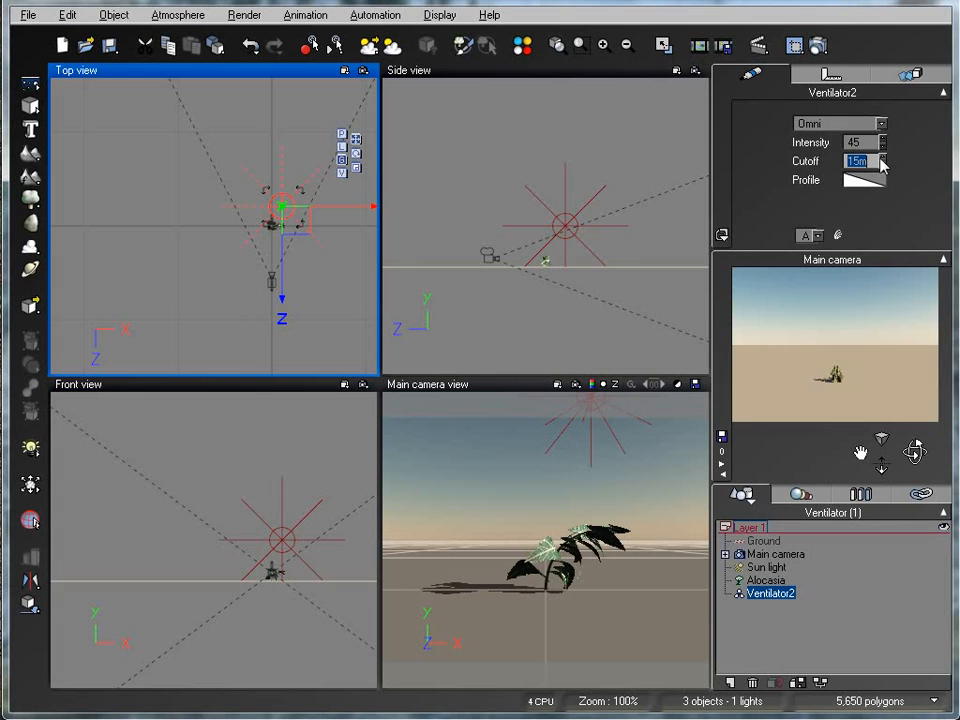
{"action": "left_click", "coordinate": [818, 46]}
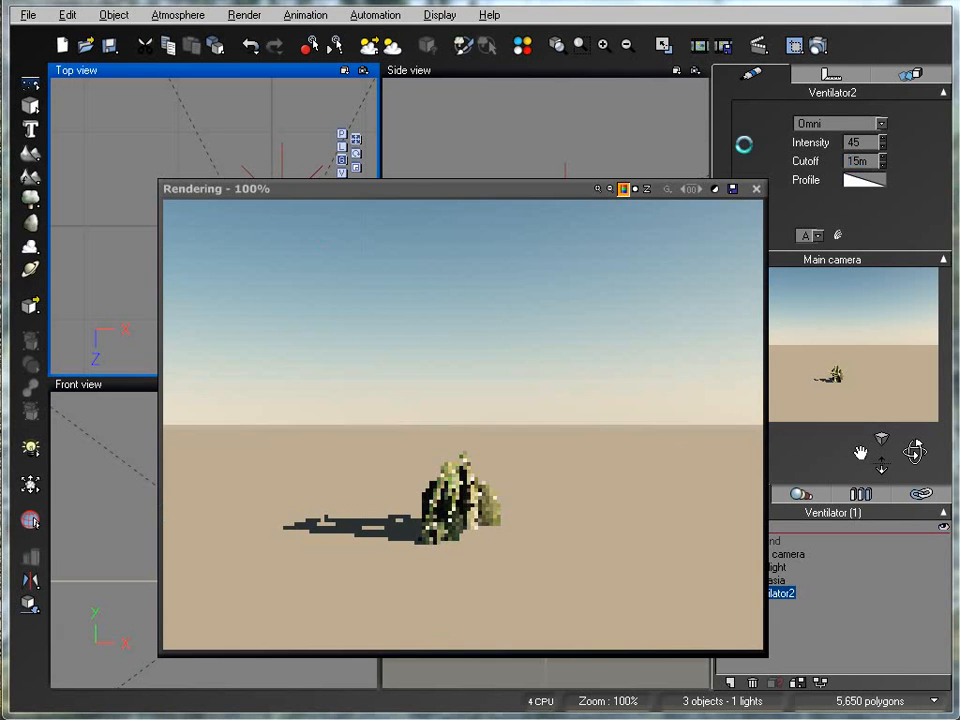
{"action": "left_click", "coordinate": [756, 189]}
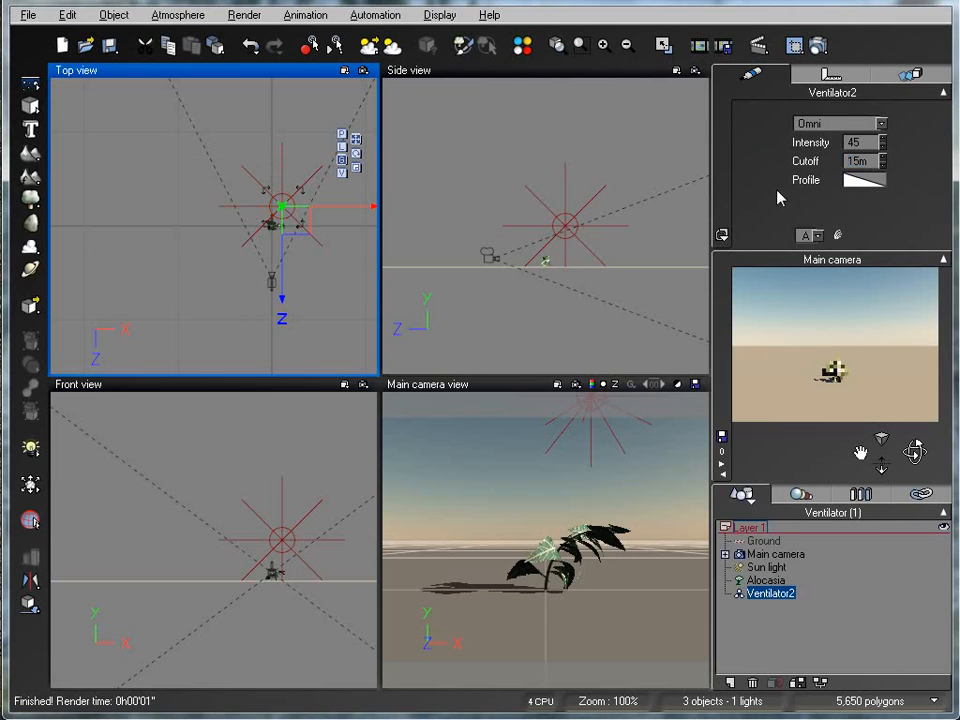
Reduce the omni ventilator's cutoff to 9.5 m and render the scene to check the plant.
{"action": "left_click_drag", "start_coordinate": [881, 158], "coordinate": [881, 178]}
{"action": "left_click", "coordinate": [821, 48]}
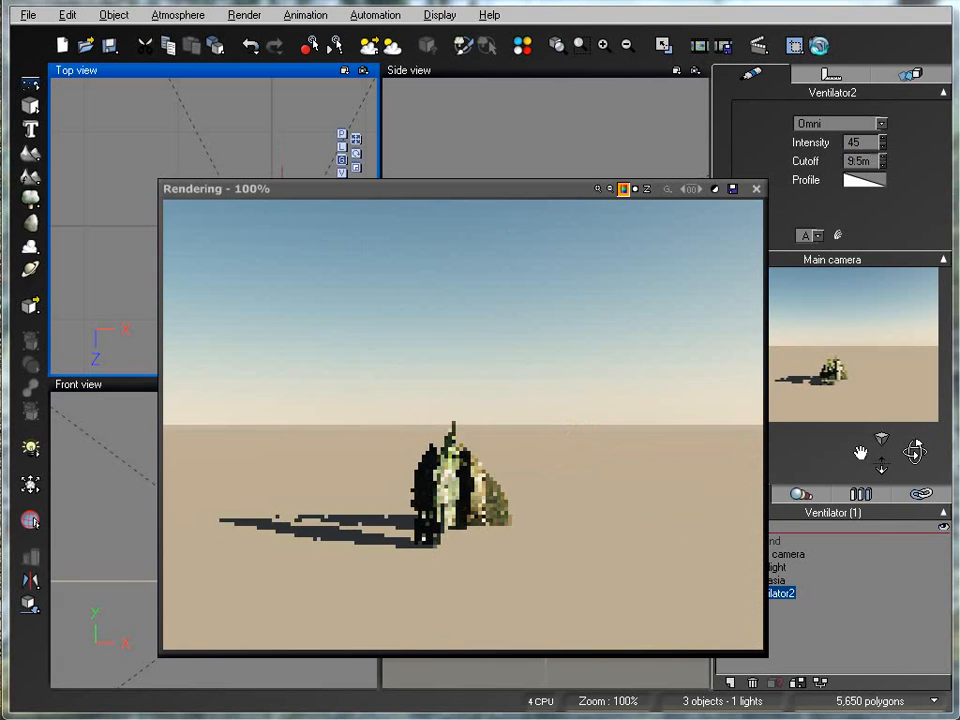
{"action": "left_click", "coordinate": [756, 189]}
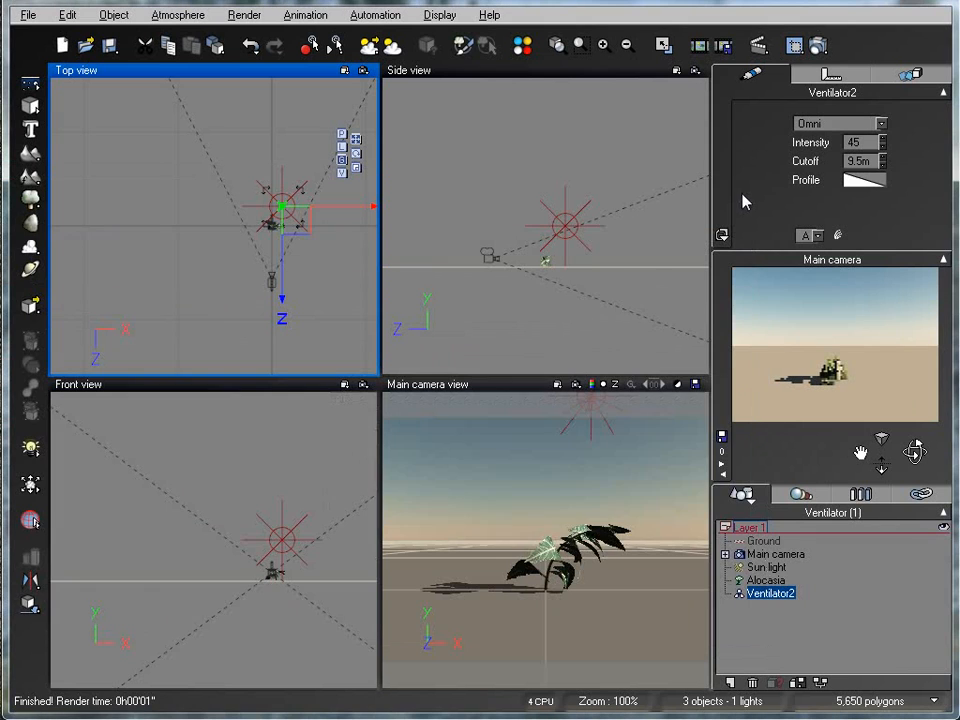
Set the omni ventilator's intensity to 30 and render the scene to check how the leaves bend.
{"action": "double_click", "coordinate": [856, 142]}
{"action": "type", "text": "35"}
{"action": "key", "text": "Return"}
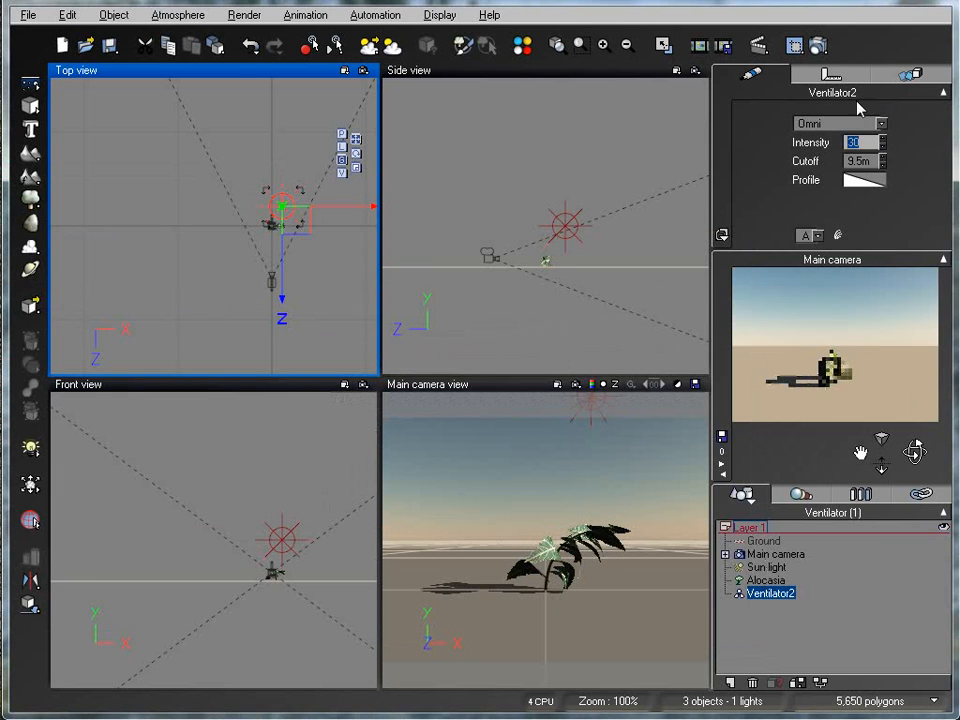
{"action": "left_click", "coordinate": [818, 45]}
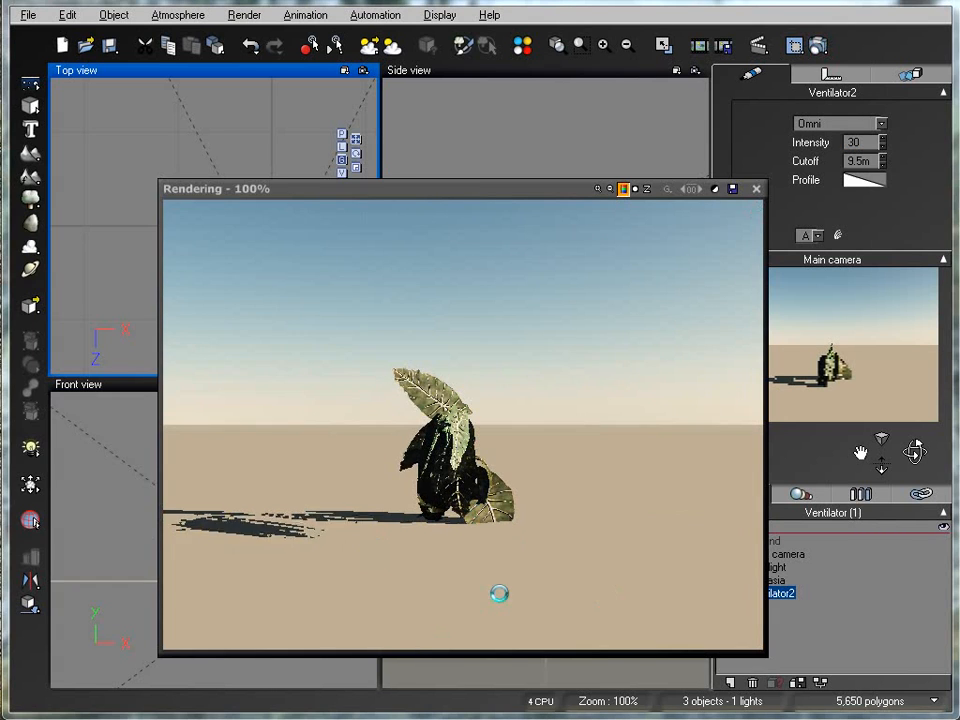
{"action": "left_click", "coordinate": [406, 584]}
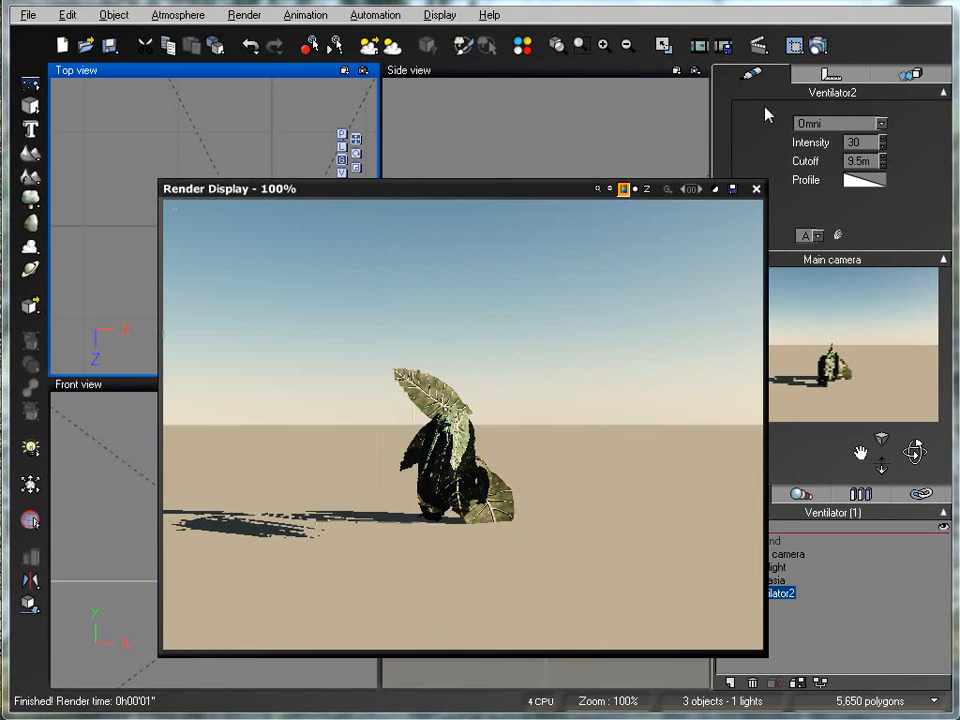
Close the finished render and delete the omni ventilator from the scene.
{"action": "left_click", "coordinate": [755, 189]}
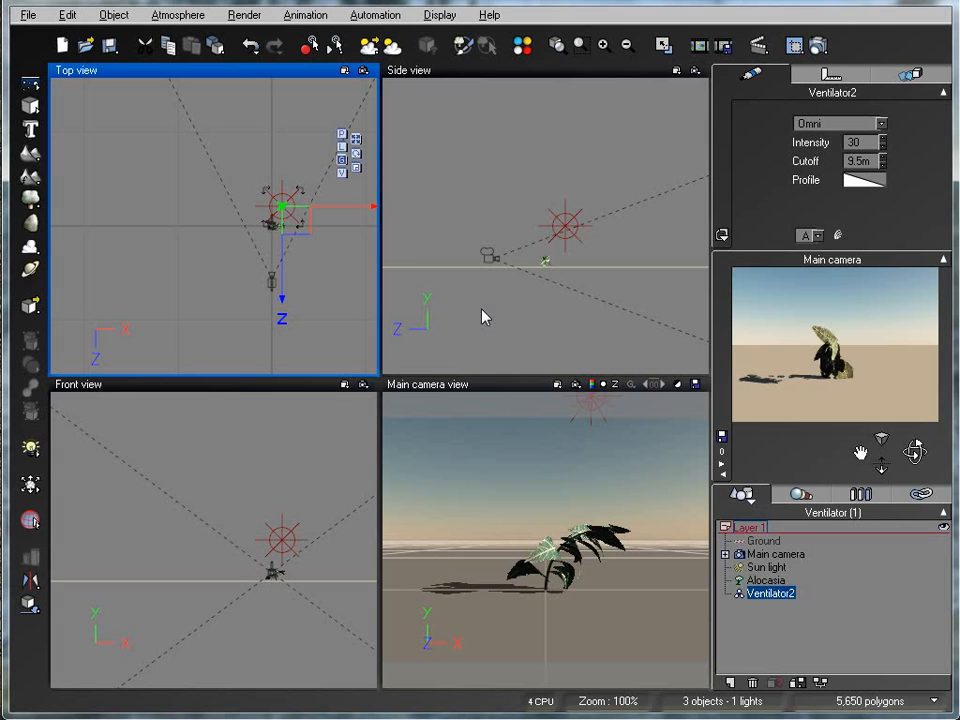
{"action": "left_click", "coordinate": [767, 581]}
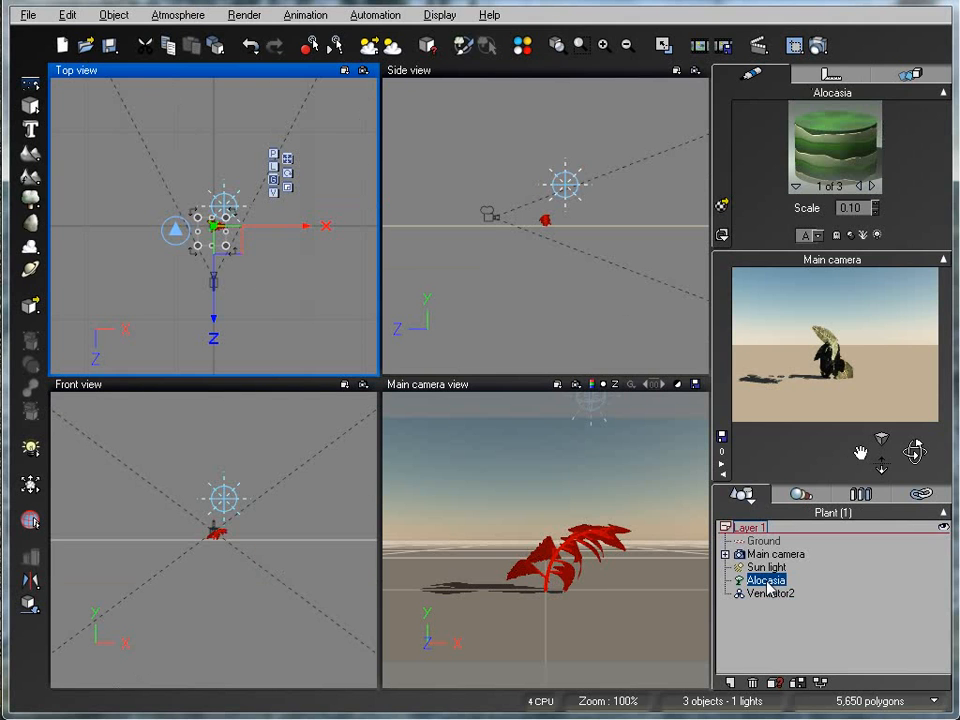
{"action": "left_click", "coordinate": [772, 594]}
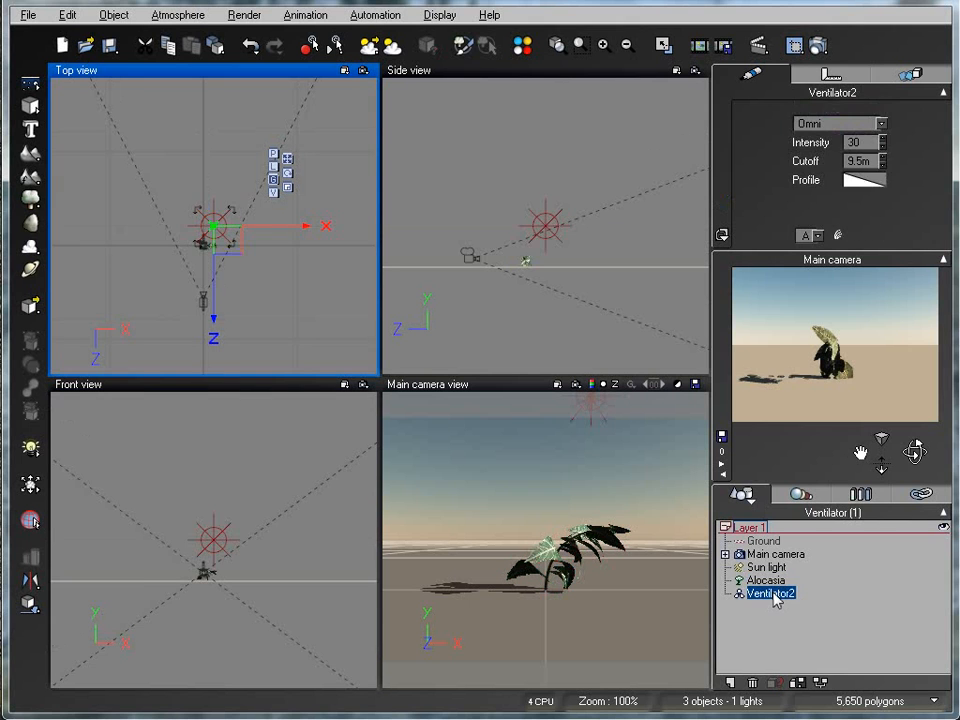
{"action": "key", "text": "Delete"}
Select the Alocasia plant and render the scene to check it without any ventilator.
{"action": "left_click", "coordinate": [767, 581]}
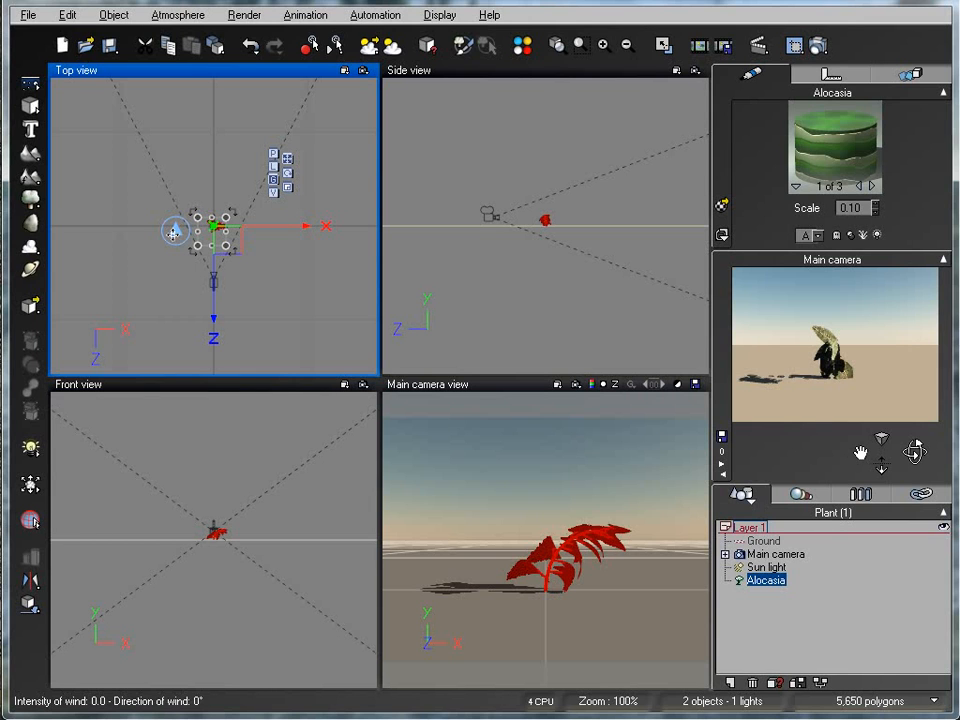
{"action": "left_click", "coordinate": [818, 45]}
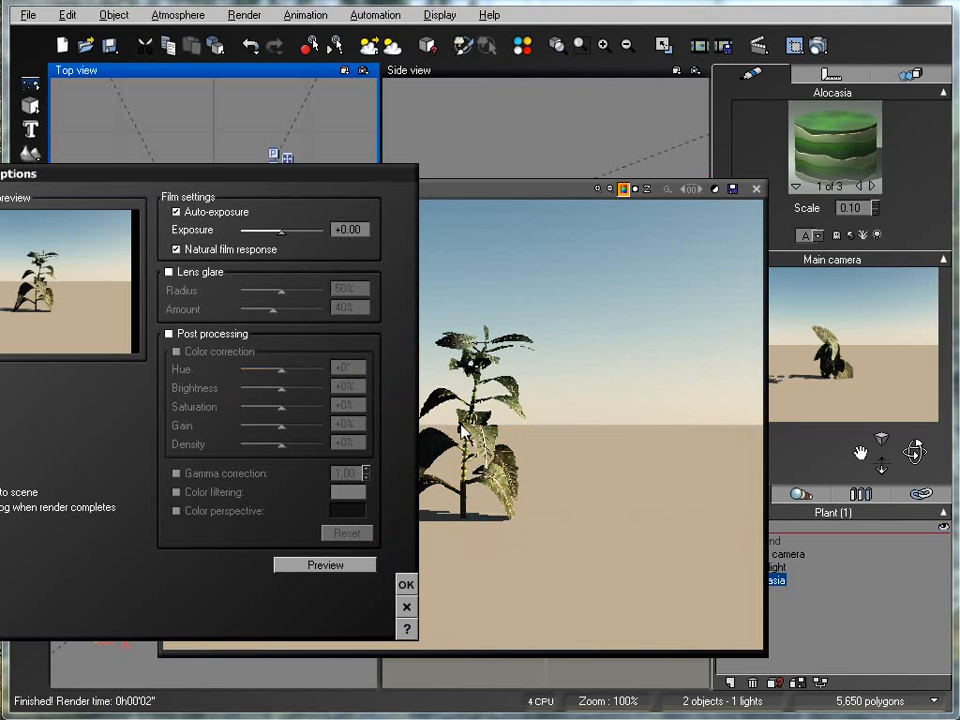
{"action": "left_click", "coordinate": [406, 584]}
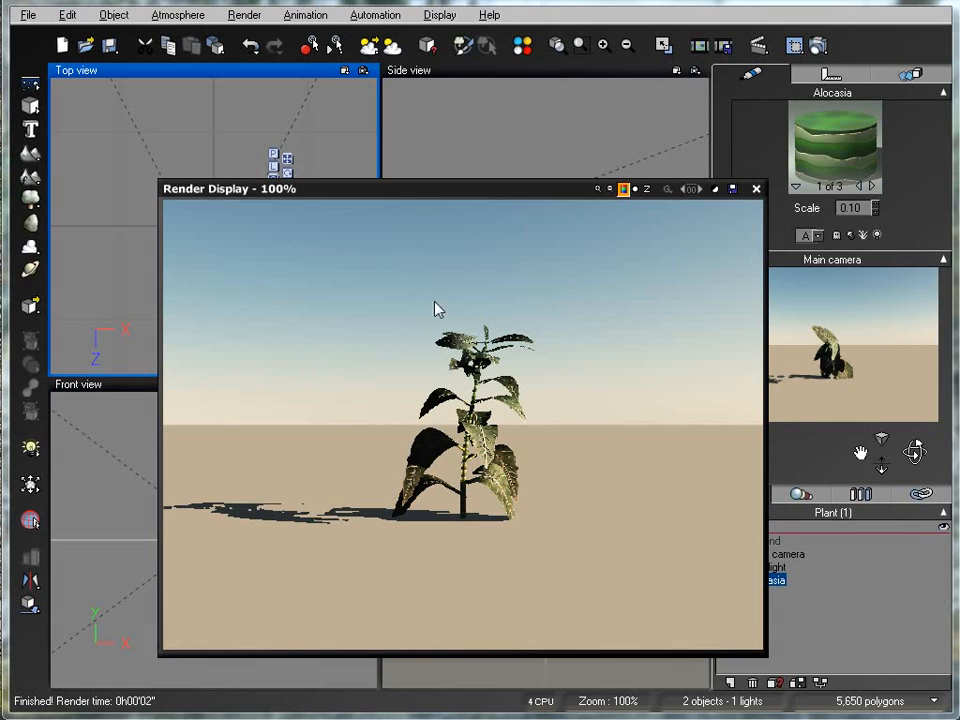
{"action": "left_click", "coordinate": [756, 188]}
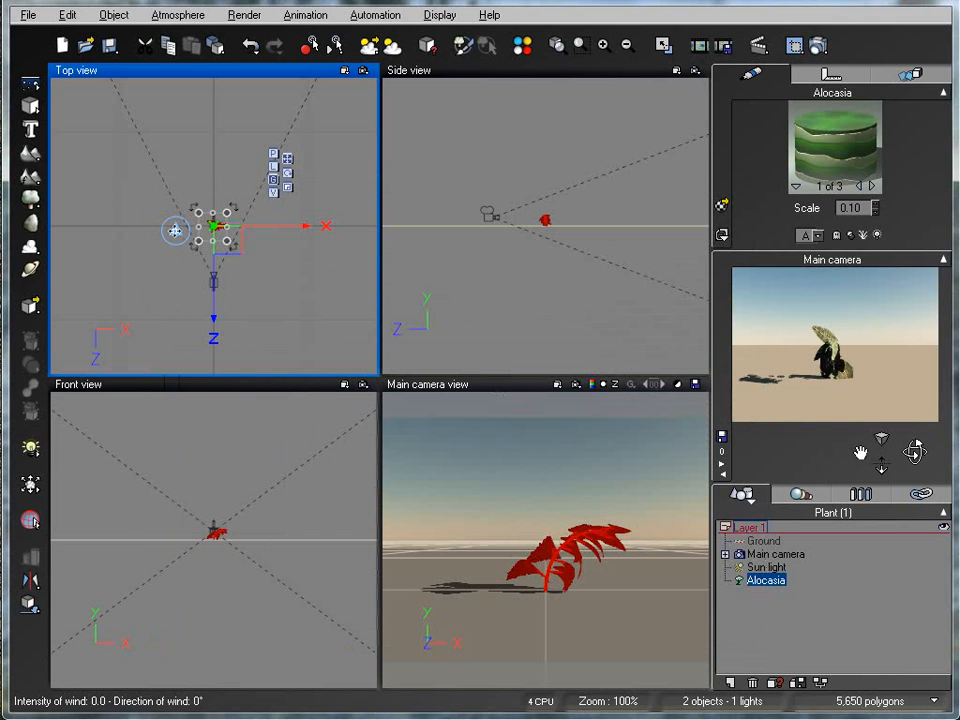
Try the Alocasia's own wind control in the top view, first weakly toward negative X, then strongly toward positive X and away from the camera.
{"action": "left_click_drag", "start_coordinate": [175, 231], "coordinate": [148, 227]}
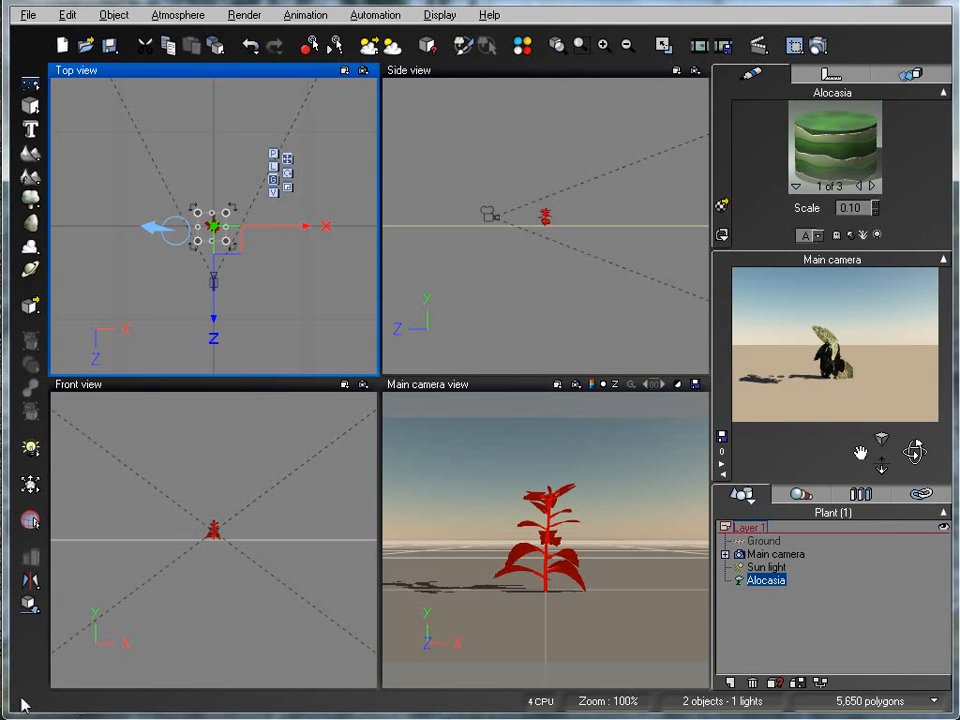
{"action": "mouse_move", "coordinate": [147, 227]}
{"action": "left_mouse_down"}
{"action": "mouse_move", "coordinate": [170, 198]}
{"action": "mouse_move", "coordinate": [156, 214]}
{"action": "mouse_move", "coordinate": [157, 235]}
{"action": "mouse_move", "coordinate": [235, 230]}
{"action": "mouse_move", "coordinate": [247, 216]}
{"action": "mouse_move", "coordinate": [250, 229]}
{"action": "mouse_move", "coordinate": [190, 189]}
{"action": "mouse_move", "coordinate": [142, 208]}
{"action": "mouse_move", "coordinate": [167, 193]}
{"action": "mouse_move", "coordinate": [189, 210]}
{"action": "mouse_move", "coordinate": [137, 204]}
{"action": "mouse_move", "coordinate": [150, 226]}
{"action": "left_mouse_up"}
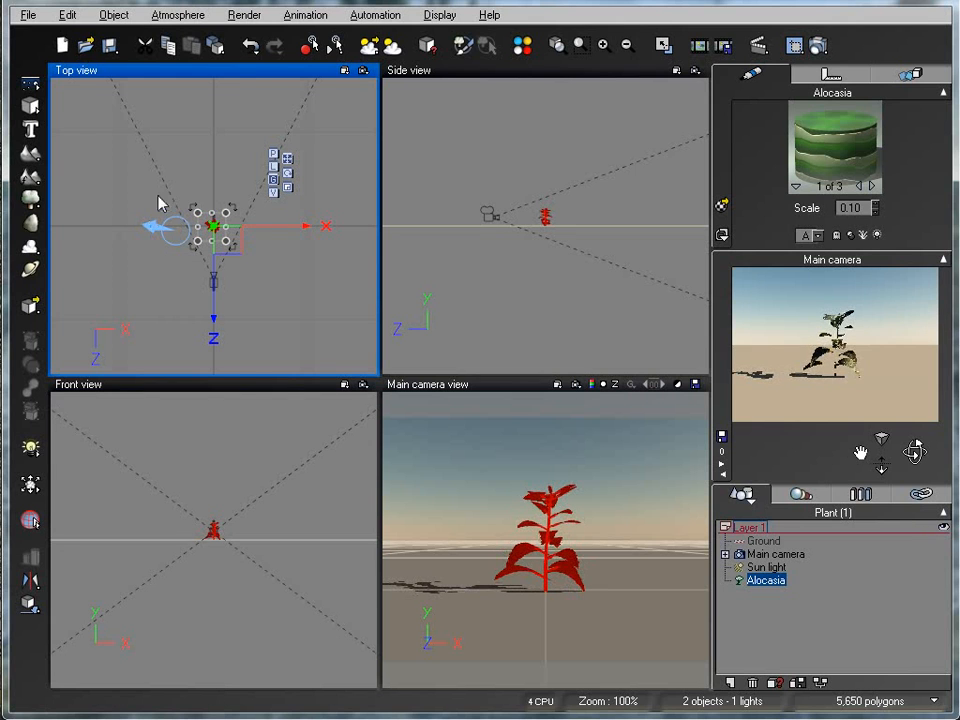
{"action": "left_click_drag", "start_coordinate": [153, 226], "coordinate": [262, 241]}
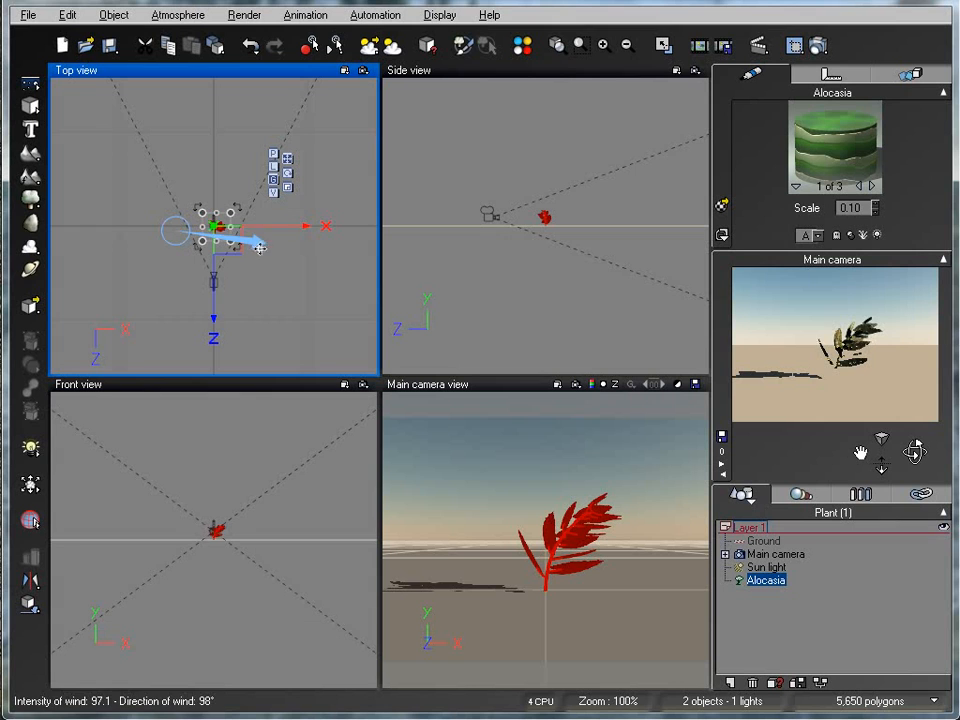
{"action": "left_click_drag", "start_coordinate": [258, 241], "coordinate": [250, 183]}
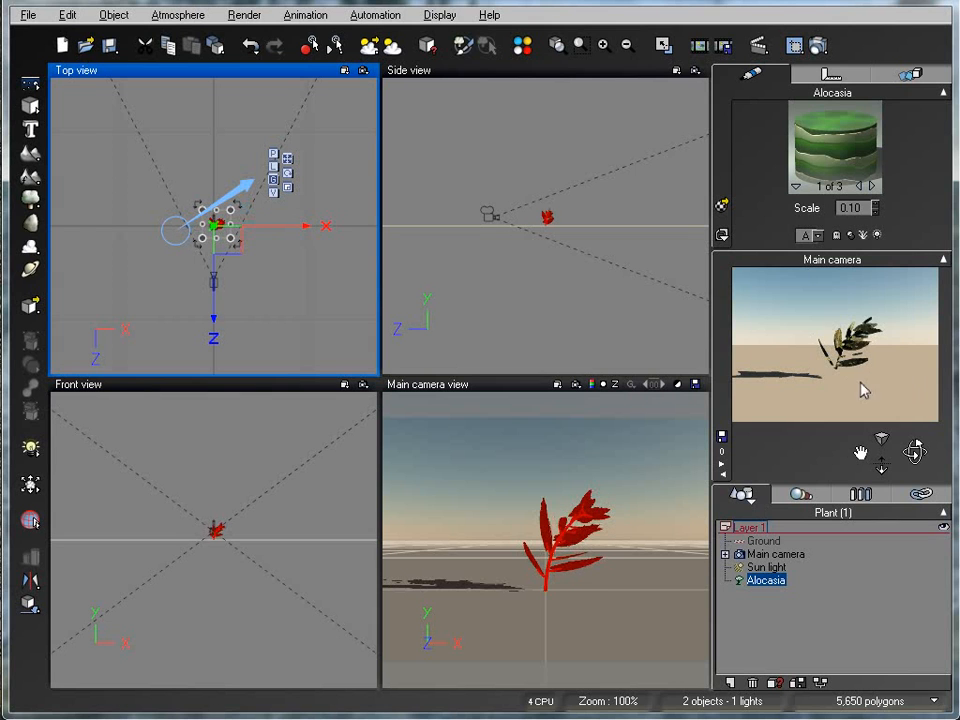
{"action": "left_click_drag", "start_coordinate": [248, 185], "coordinate": [197, 152]}
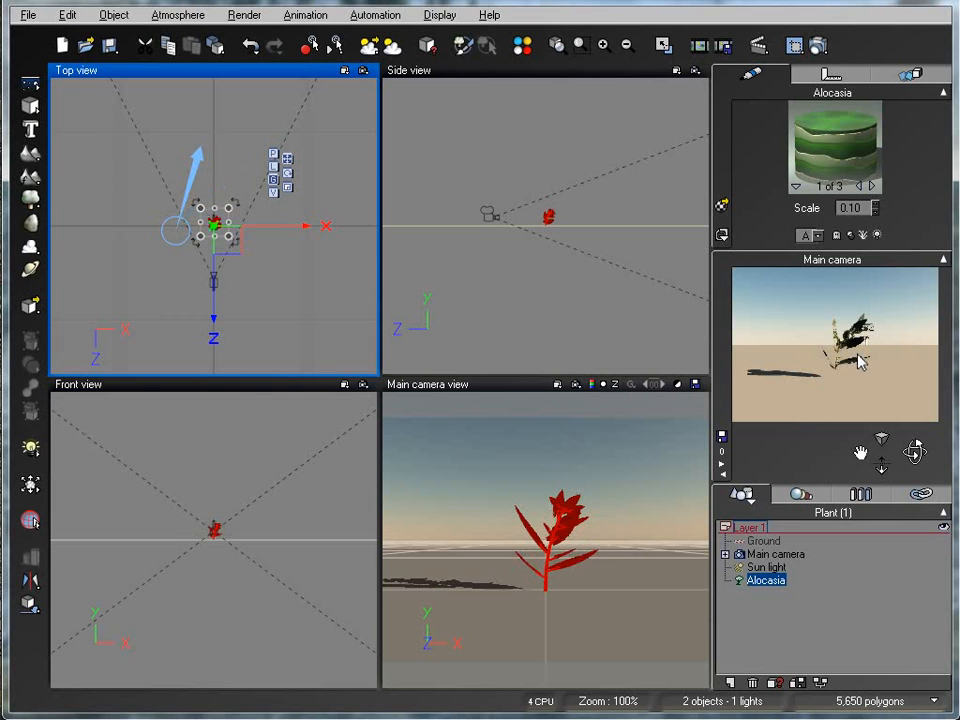
Swing the Alocasia's wind through several directions toward the camera, leaving it blowing strongly toward positive X and slightly toward the camera.
{"action": "left_click_drag", "start_coordinate": [195, 160], "coordinate": [139, 281]}
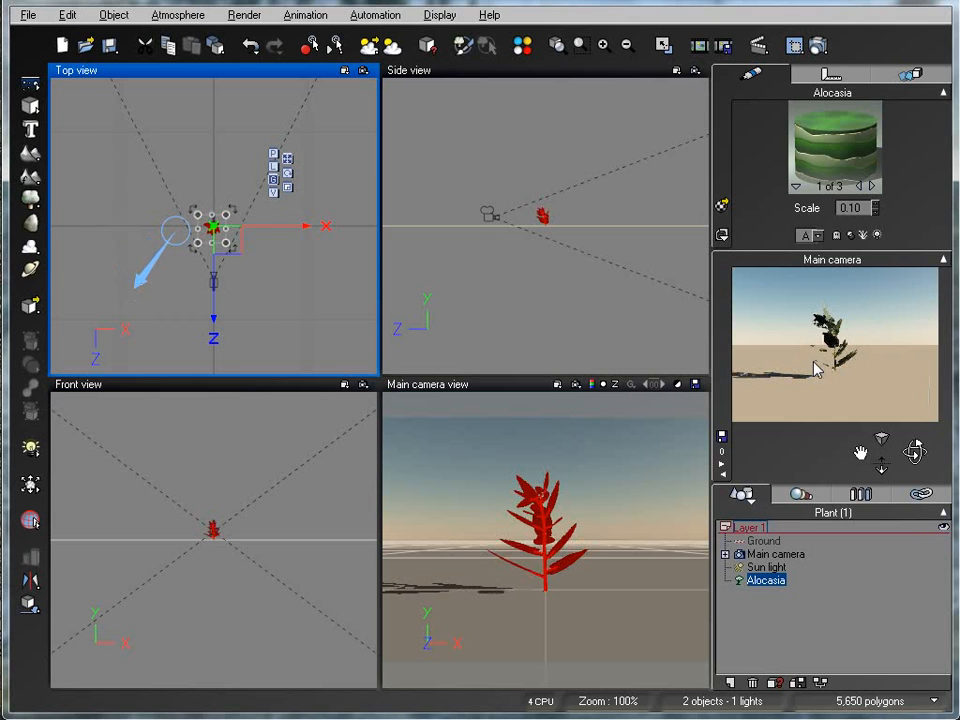
{"action": "left_click_drag", "start_coordinate": [139, 283], "coordinate": [205, 312]}
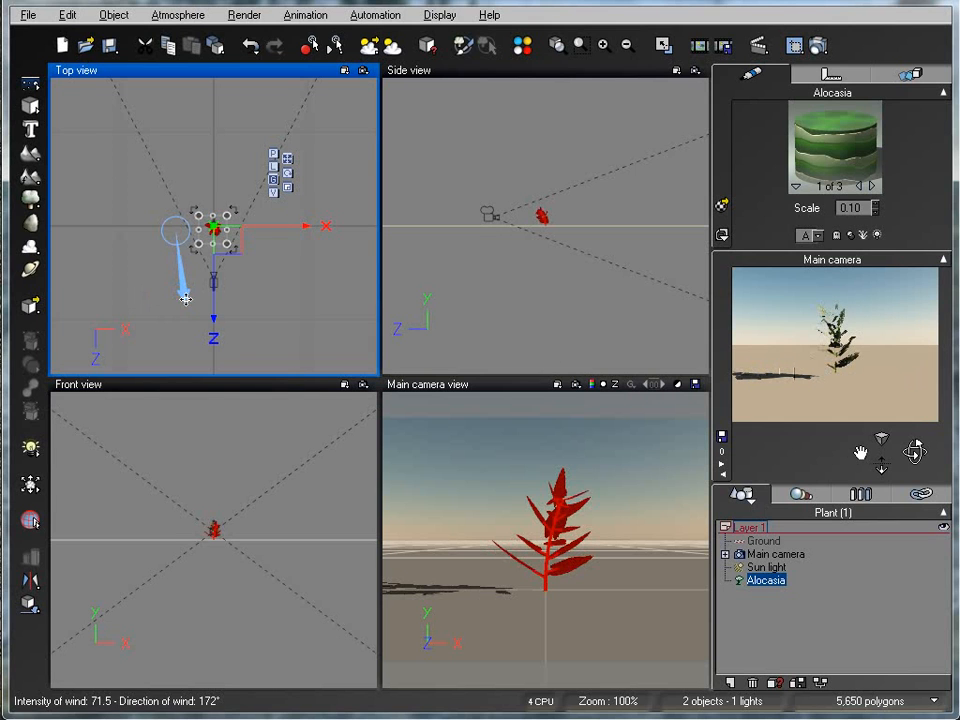
{"action": "left_click_drag", "start_coordinate": [183, 293], "coordinate": [197, 283]}
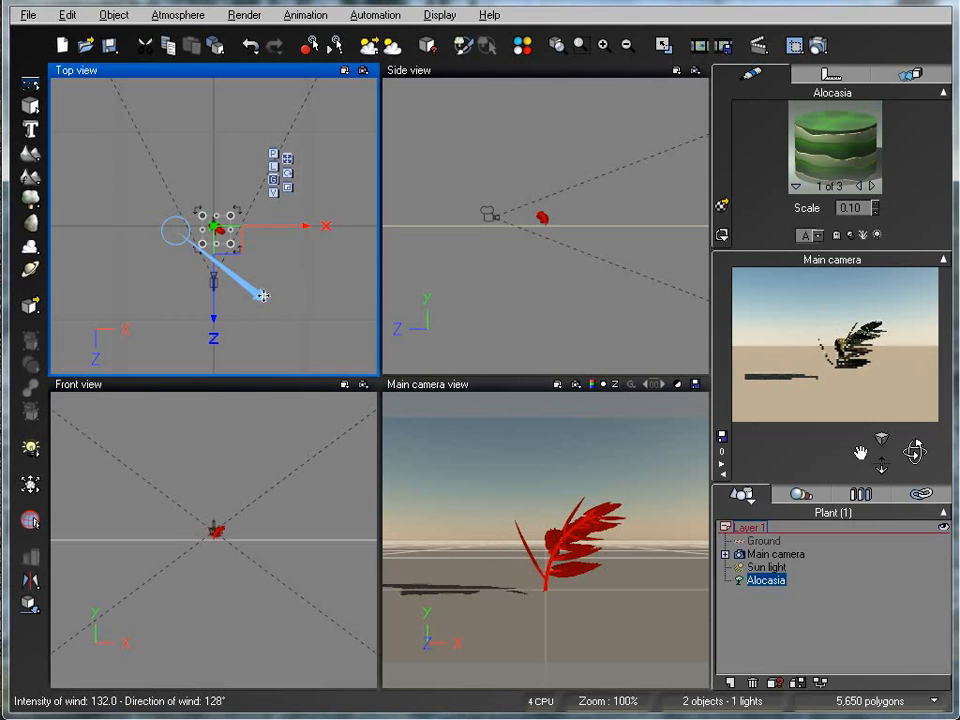
{"action": "left_click_drag", "start_coordinate": [262, 296], "coordinate": [174, 291]}
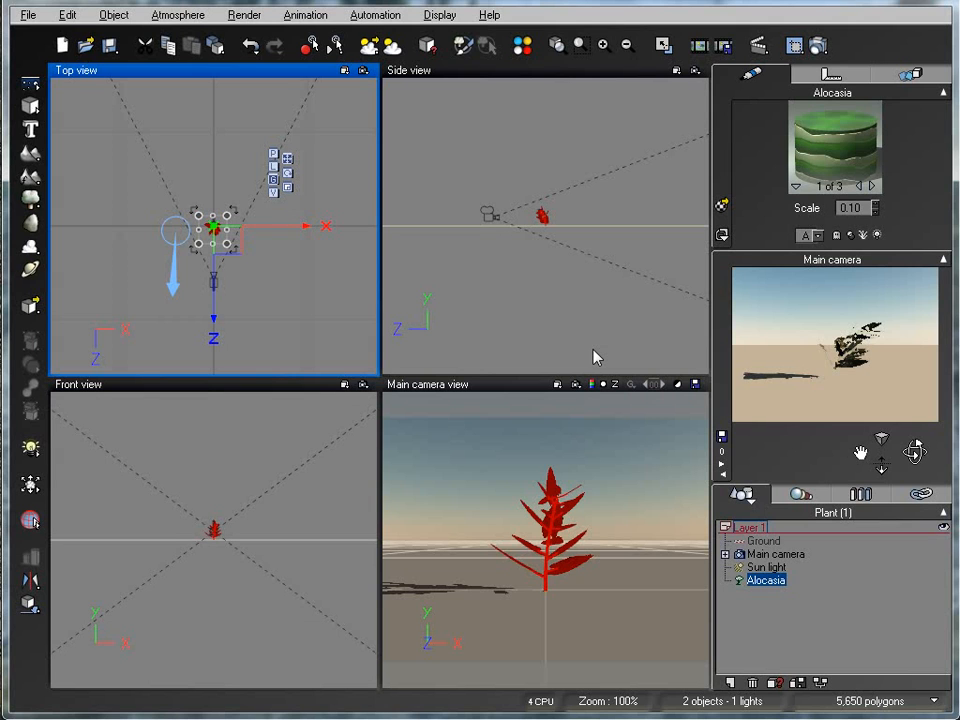
{"action": "left_click_drag", "start_coordinate": [174, 289], "coordinate": [253, 266]}
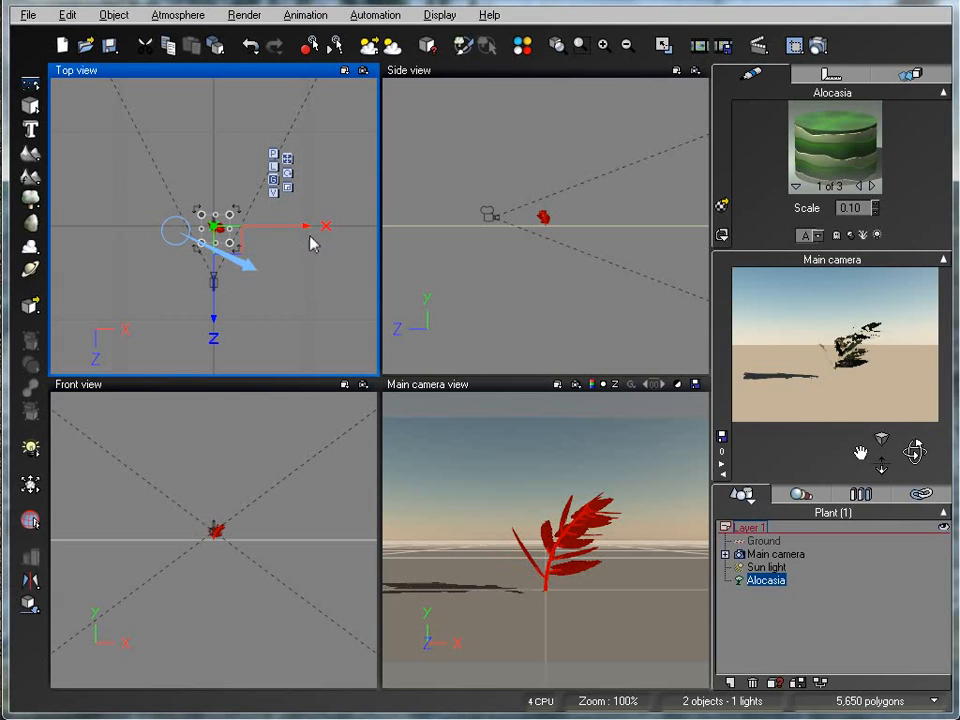
Add a Stretched Stratus cloud layer from the Spectral 2 collection to the atmosphere.
{"action": "left_click", "coordinate": [174, 16]}
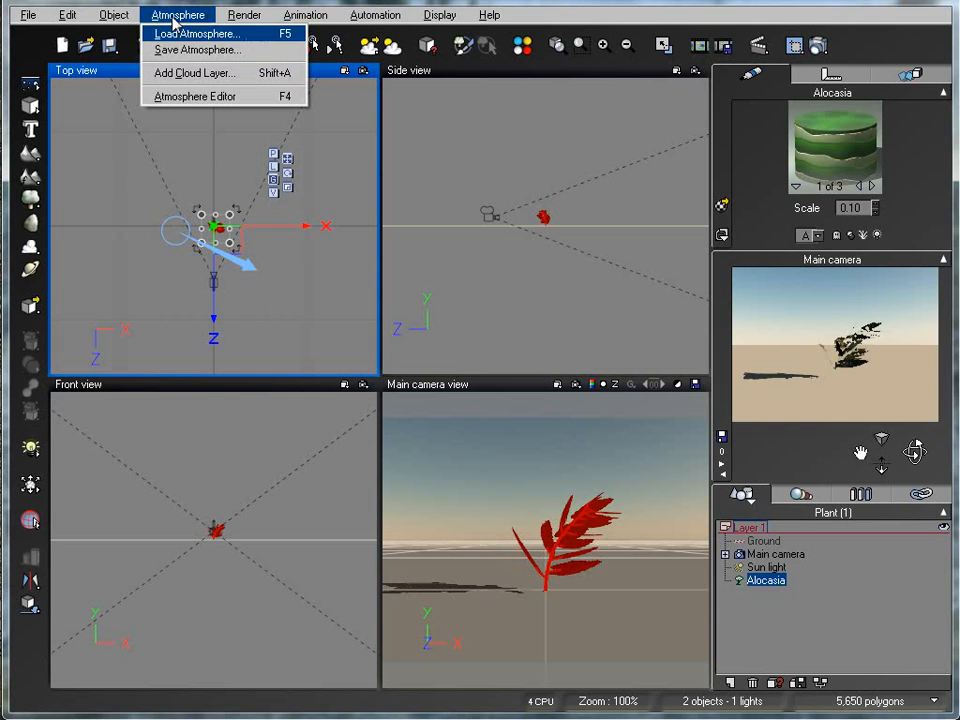
{"action": "left_click", "coordinate": [174, 97]}
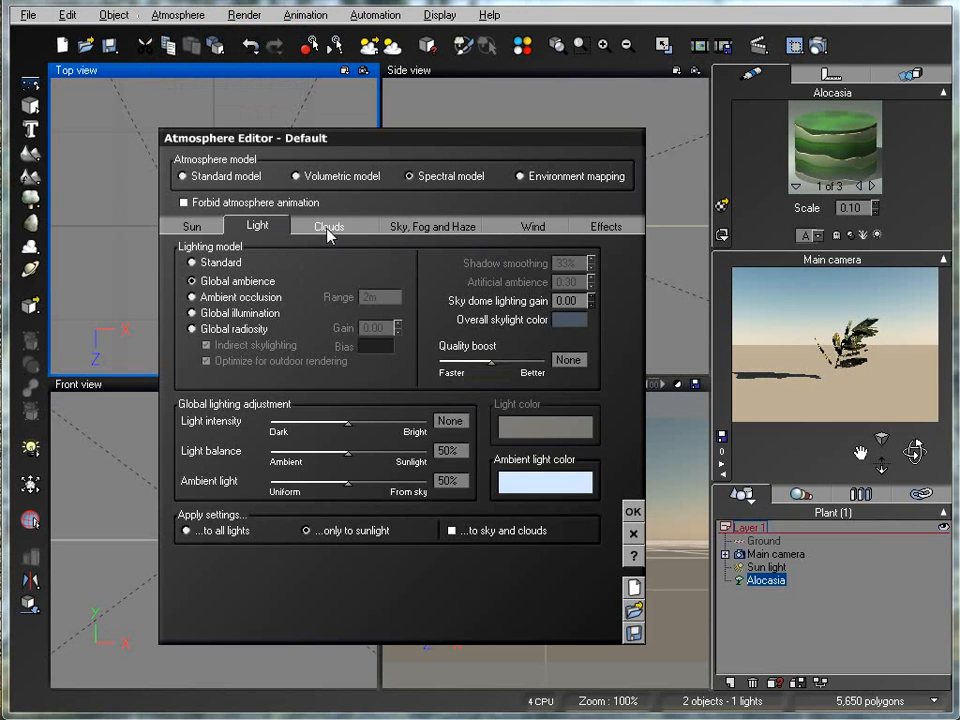
{"action": "left_click", "coordinate": [315, 226]}
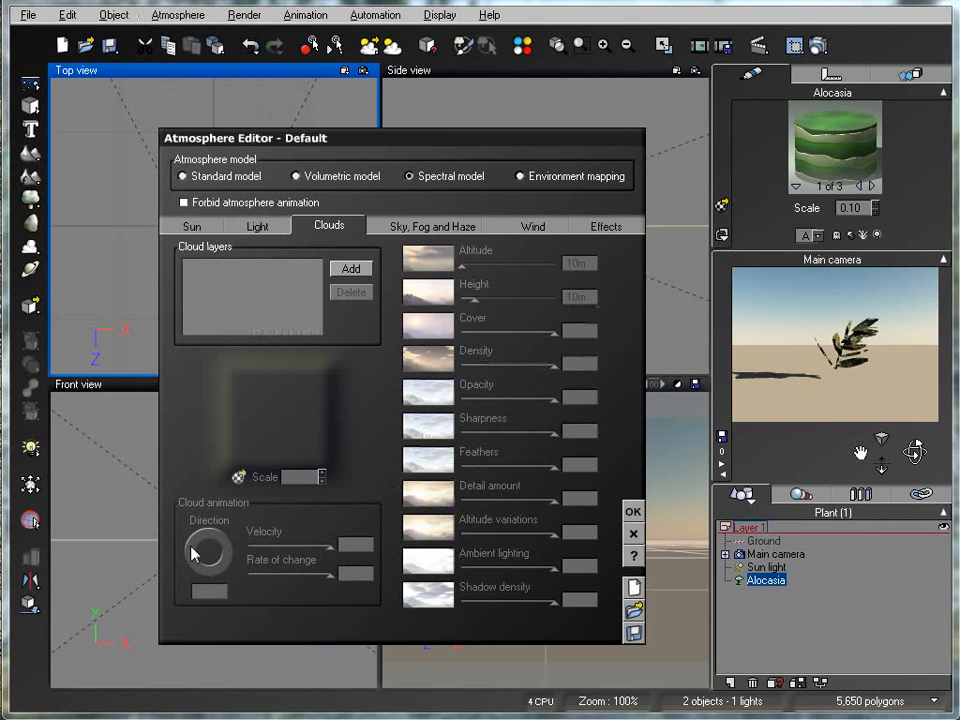
{"action": "left_click", "coordinate": [351, 269]}
{"action": "left_click", "coordinate": [274, 298]}
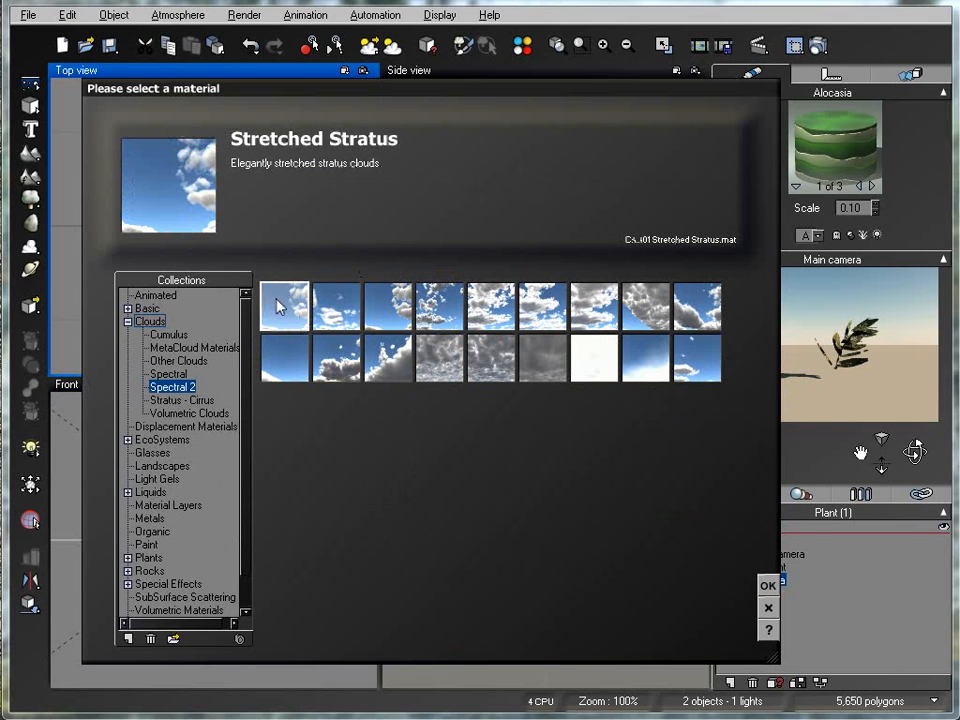
{"action": "left_click", "coordinate": [770, 584]}
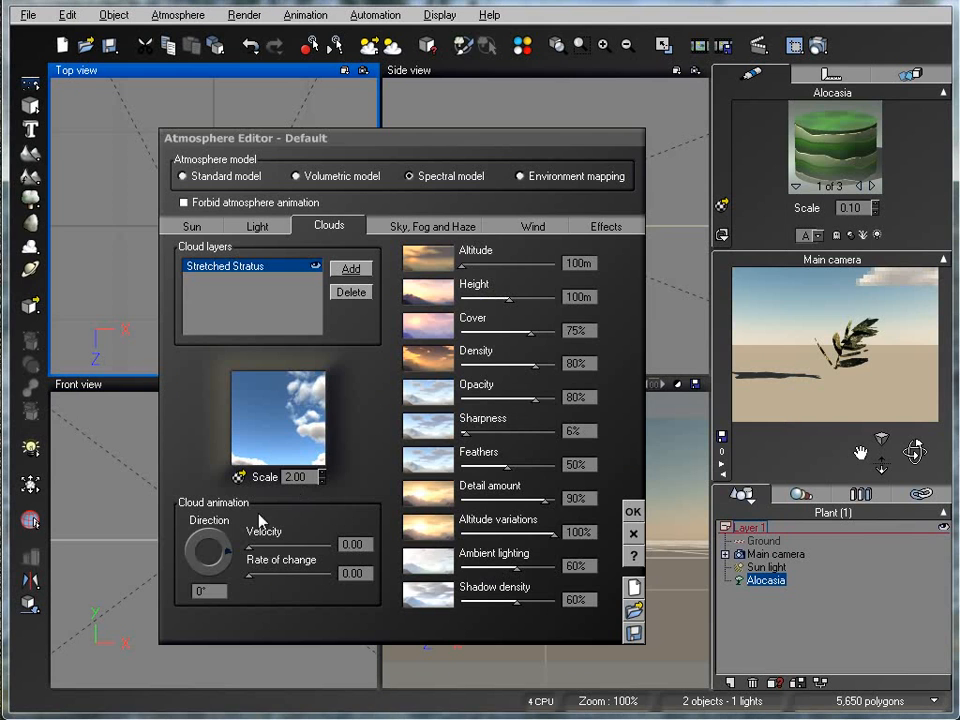
Try a cloud animation direction of 47°, set it to 349° for the Stretched Stratus layer, and apply the atmosphere settings.
{"action": "left_click", "coordinate": [230, 557]}
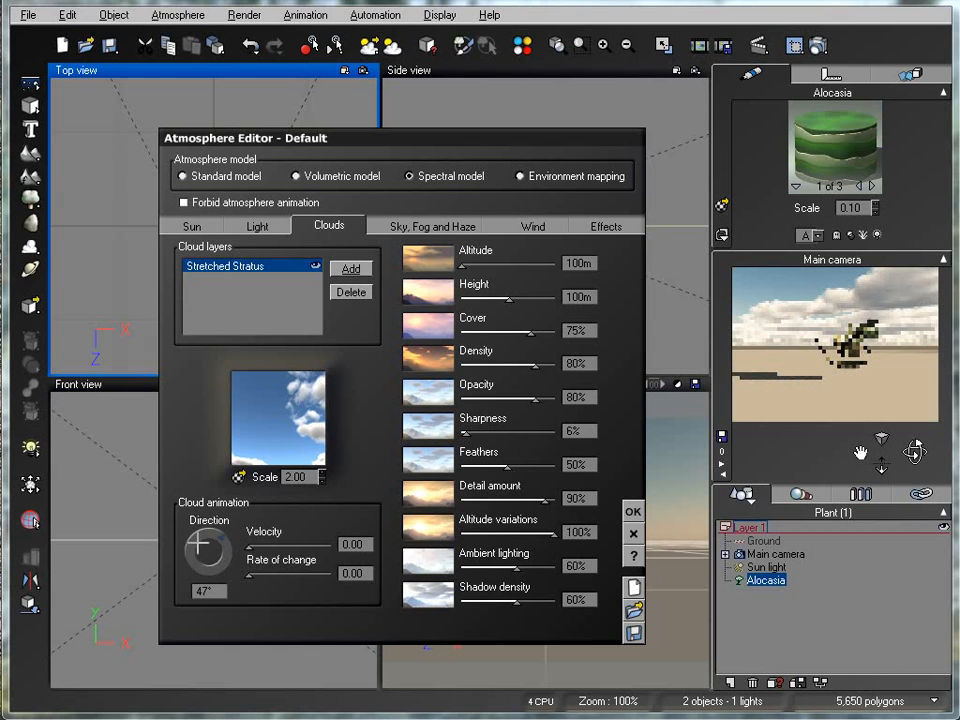
{"action": "left_click_drag", "start_coordinate": [462, 158], "coordinate": [495, 141]}
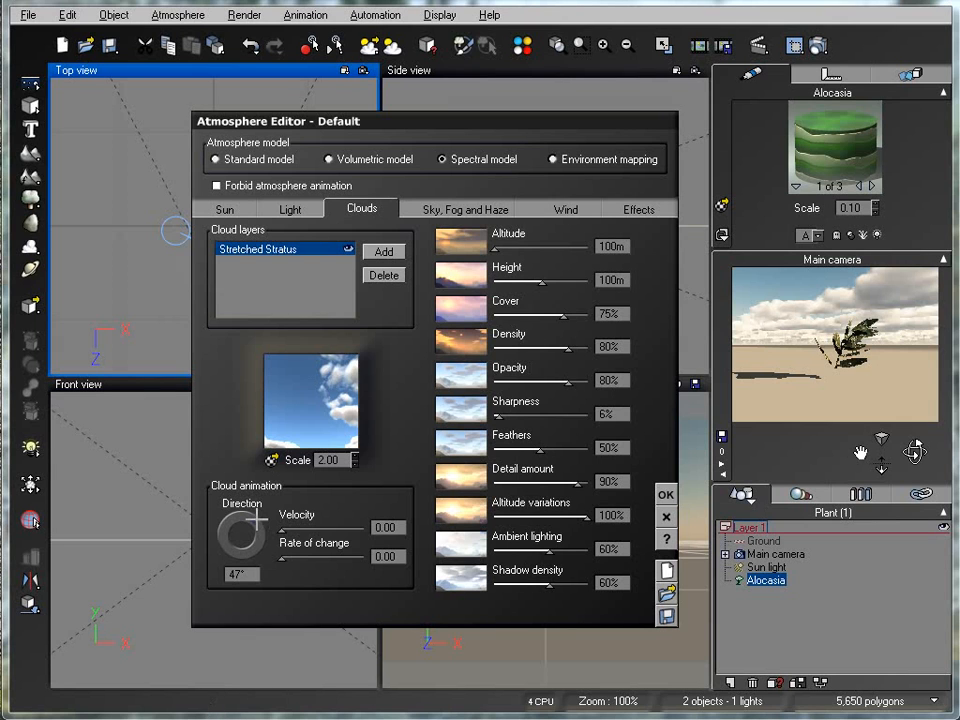
{"action": "left_click_drag", "start_coordinate": [257, 522], "coordinate": [259, 538]}
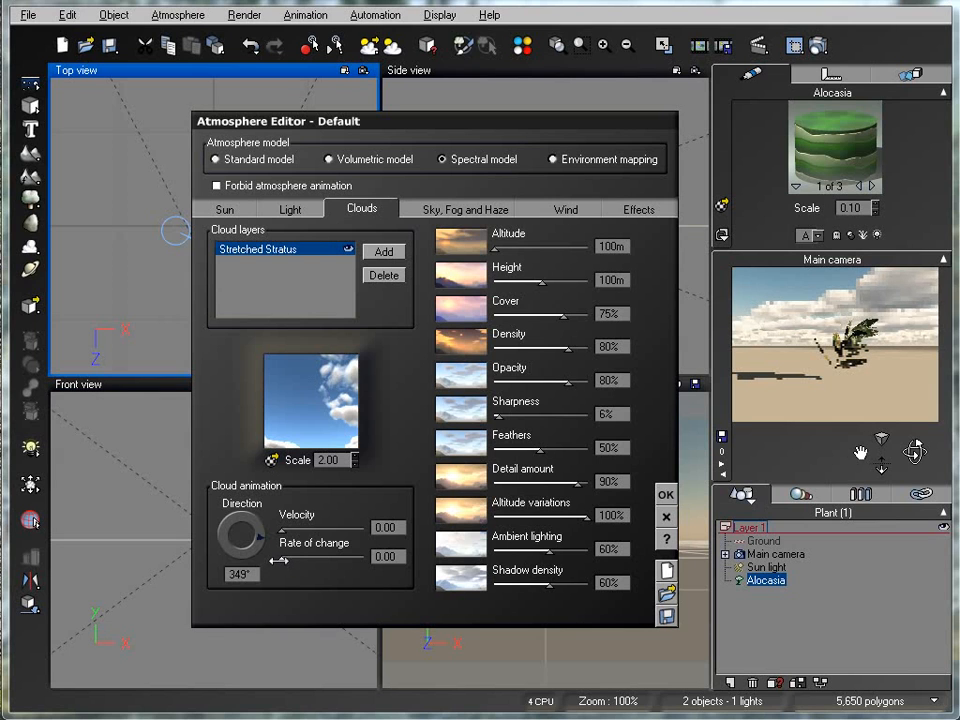
{"action": "left_click", "coordinate": [665, 494]}
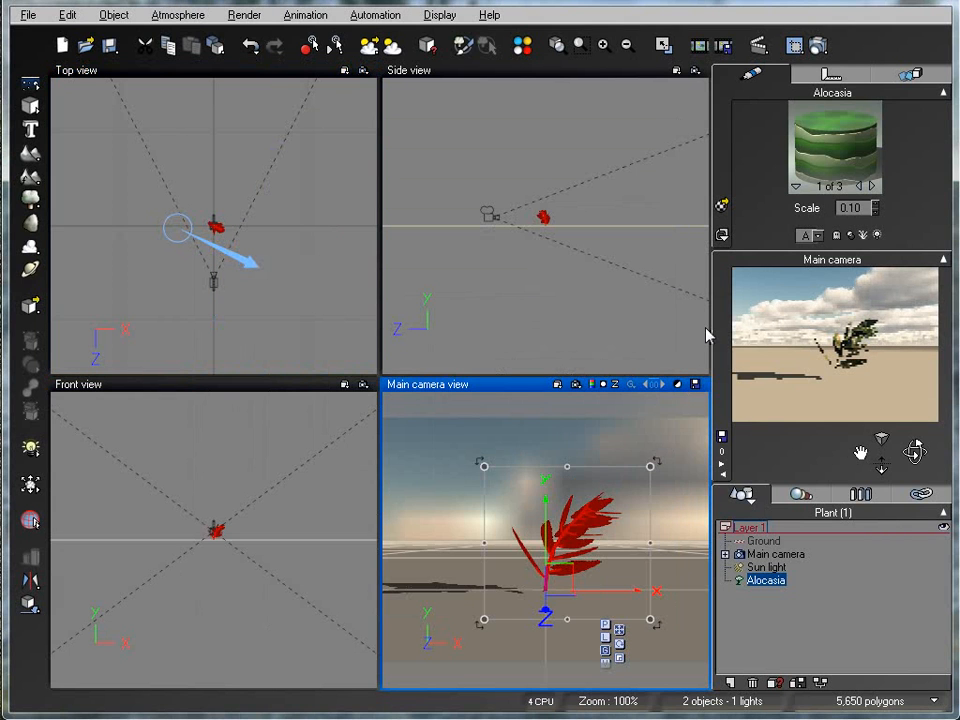